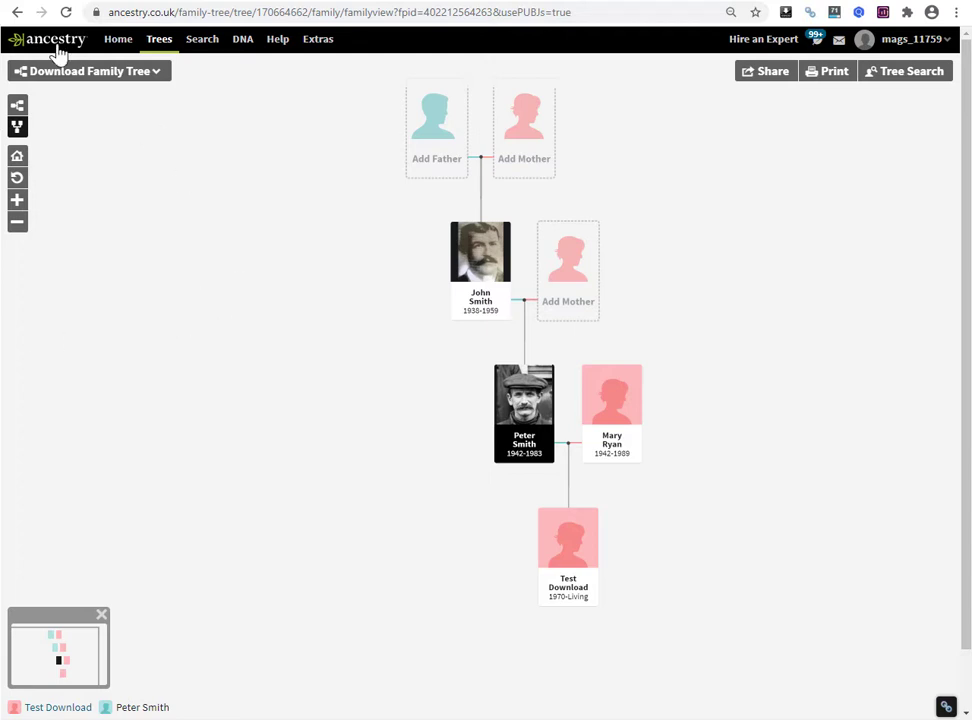
# - Open the Download Family Tree menu that lists the tree's pages
pyautogui.click(124, 90)
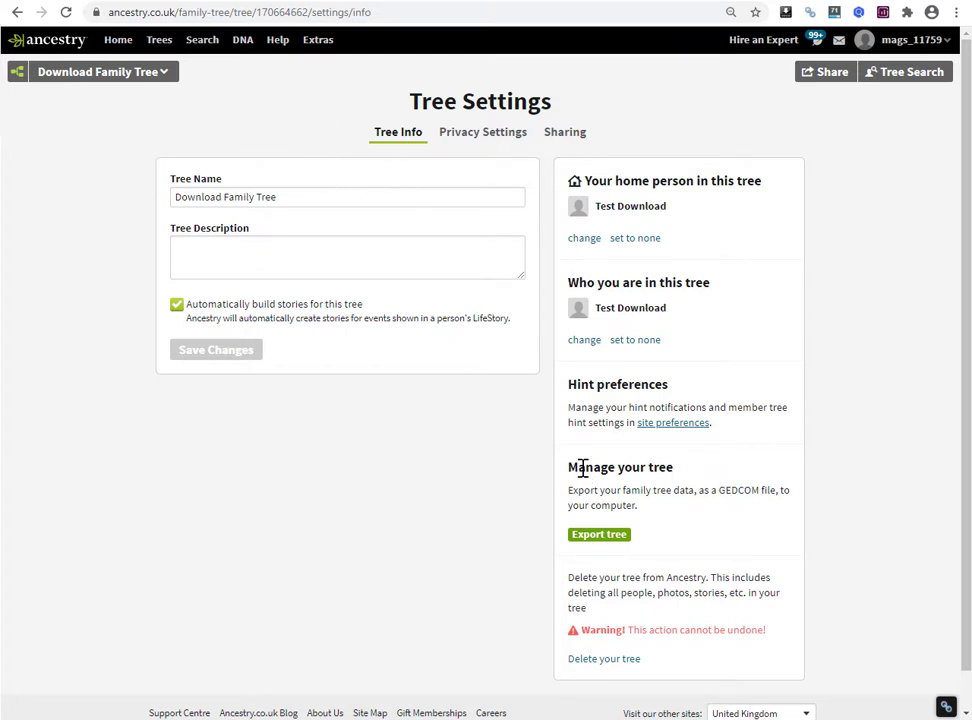
# - Highlight and review the Manage your tree heading on the Tree Info tab
pyautogui.moveTo(568, 467); pyautogui.dragTo(625, 467)
pyautogui.moveTo(757, 470); pyautogui.dragTo(755, 466)
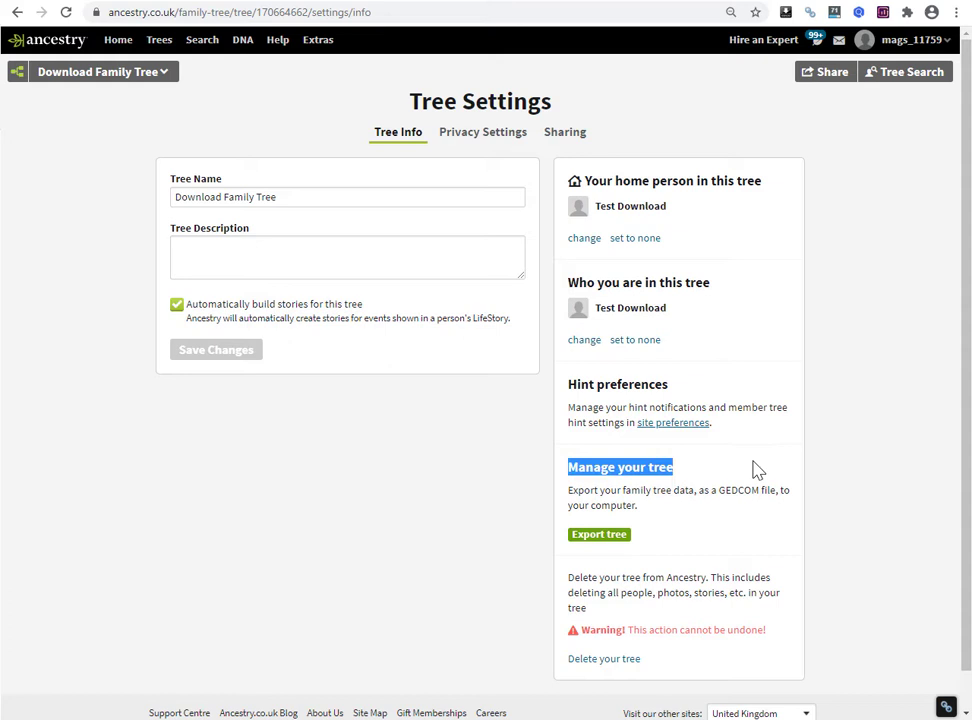
pyautogui.click(696, 551)
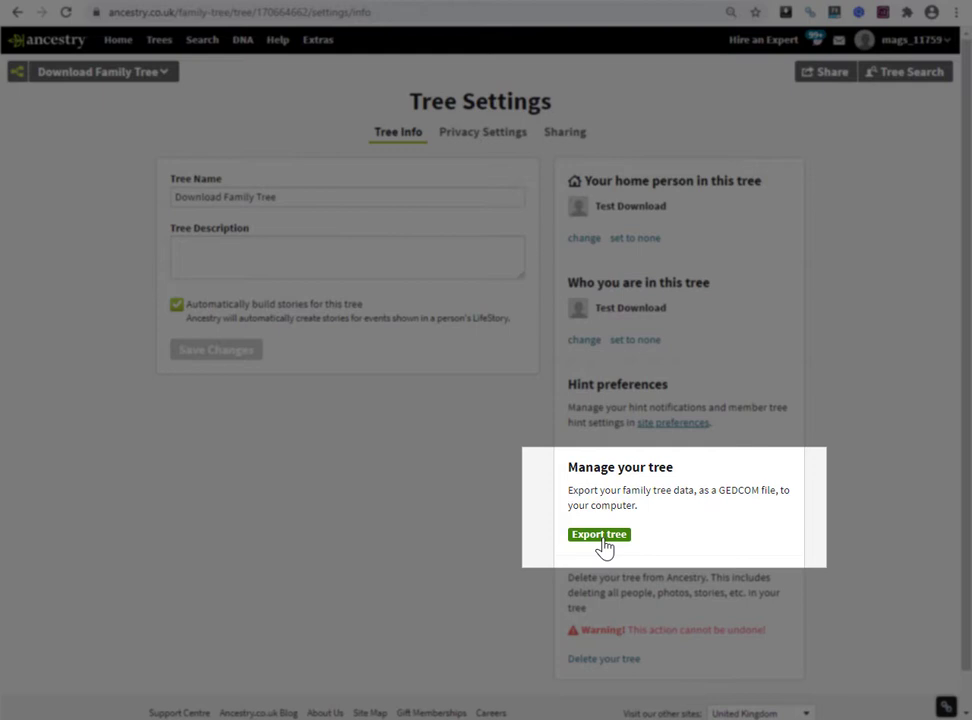
# - Export Download Family Tree to GEDCOM and download the generated .ged file
pyautogui.click(602, 538)
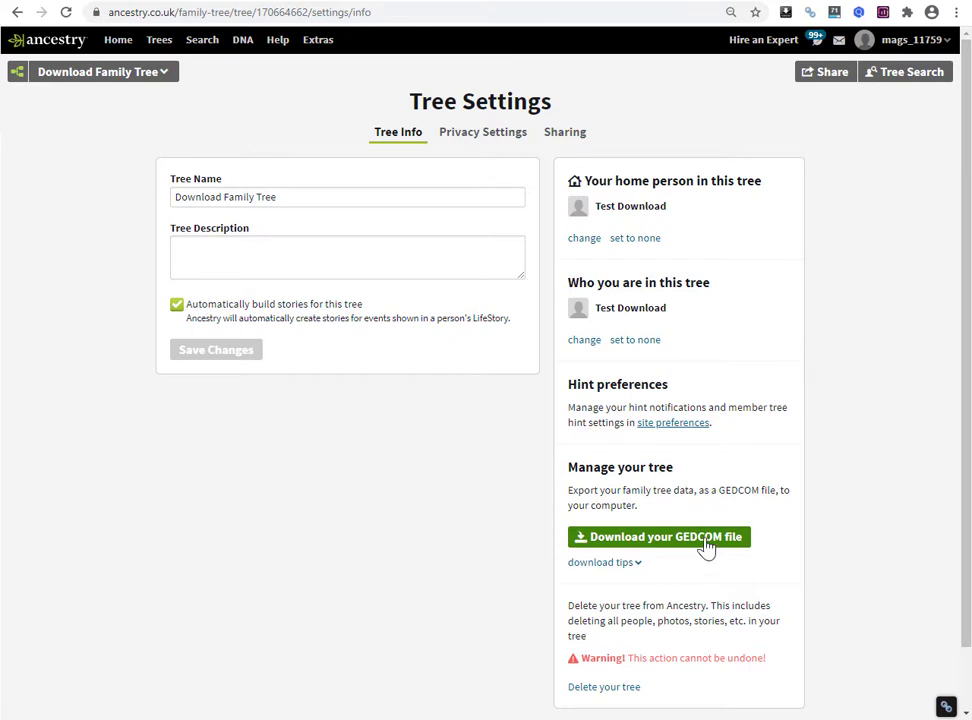
pyautogui.click(706, 545)
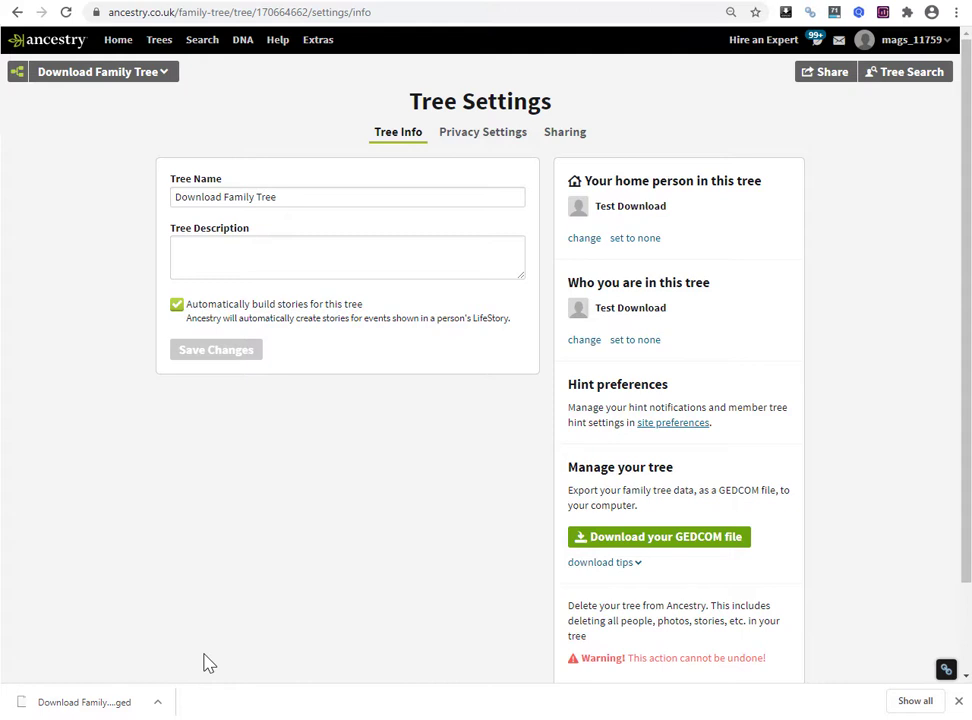
# - Show the downloaded .ged file in its Downloads folder and maximize the Explorer window
pyautogui.click(167, 709)
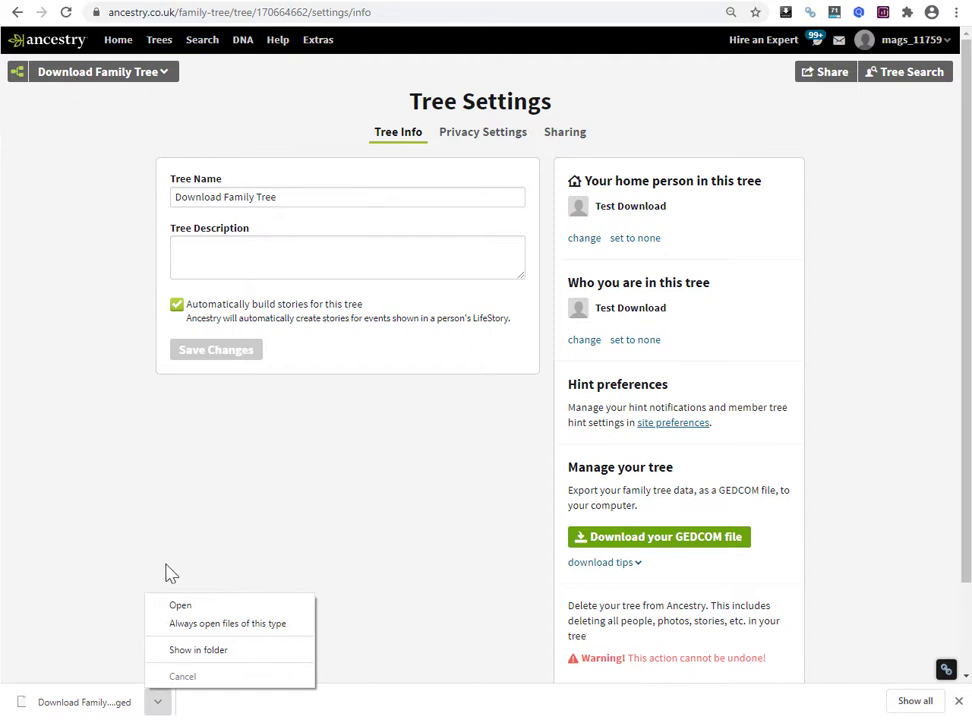
pyautogui.click(187, 660)
pyautogui.click(497, 187)
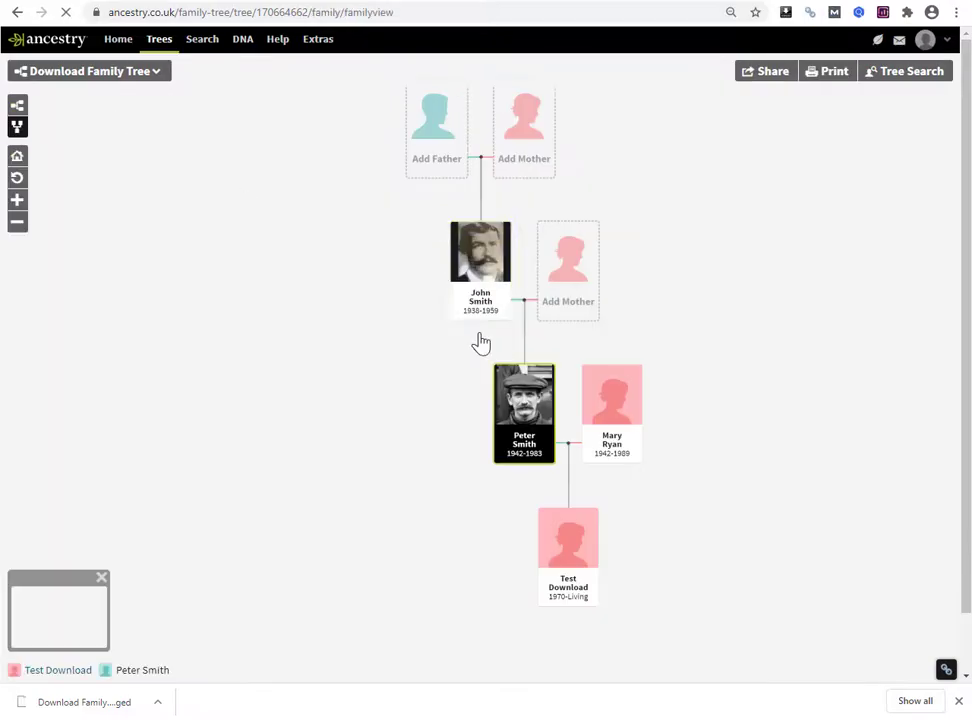
pyautogui.click(520, 410)
pyautogui.click(322, 472)
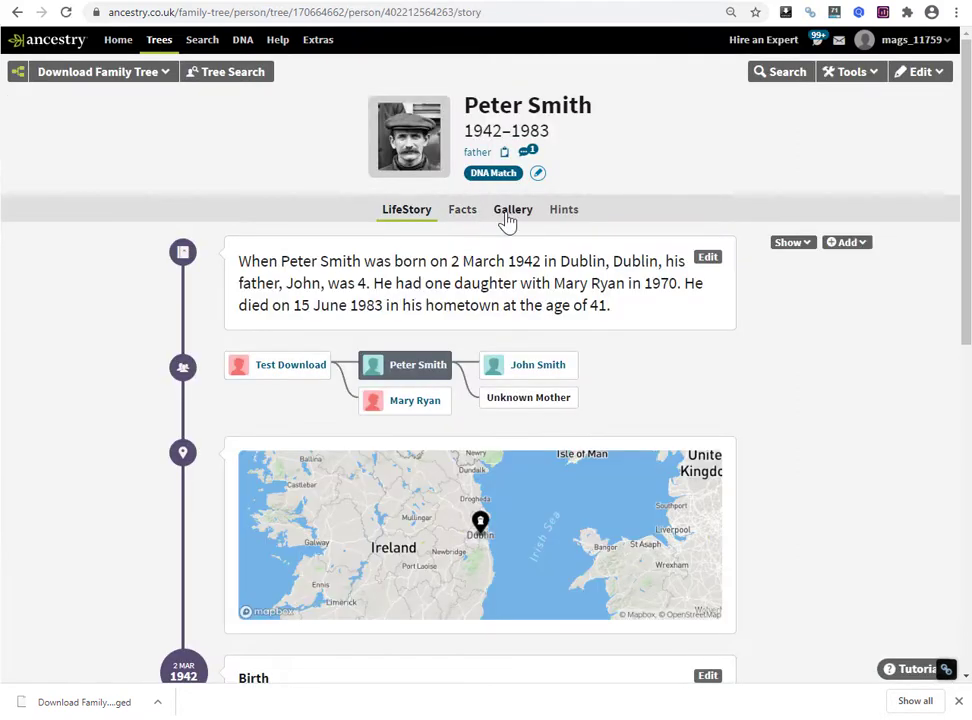
pyautogui.click(511, 212)
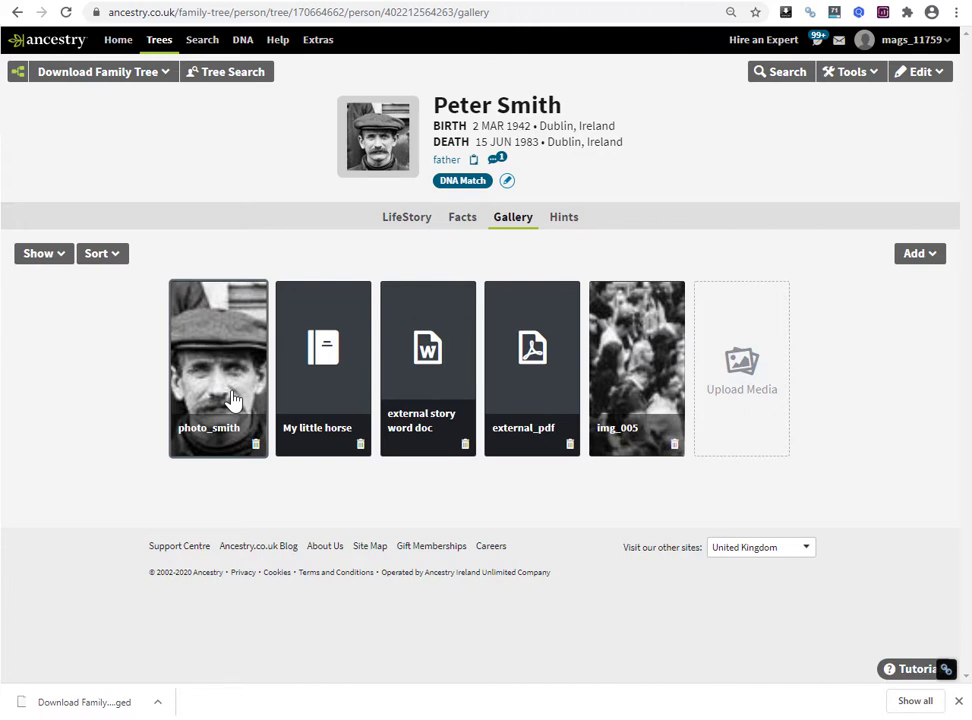
pyautogui.click(158, 706)
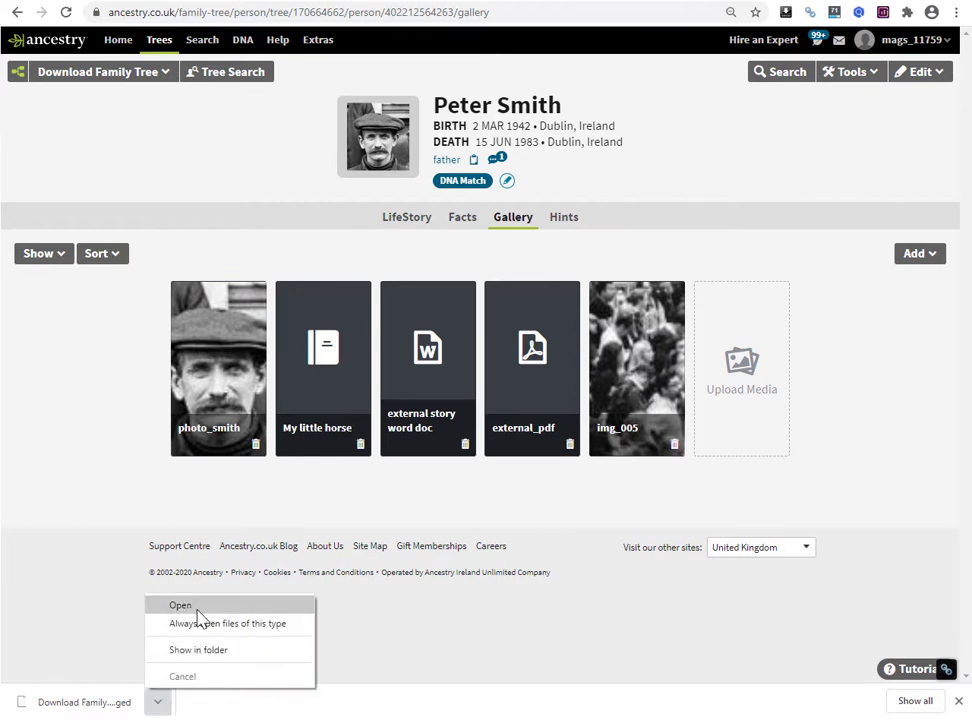
# - Open Download Family Tree.ged from the Downloads folder in Notepad++
pyautogui.click(198, 650)
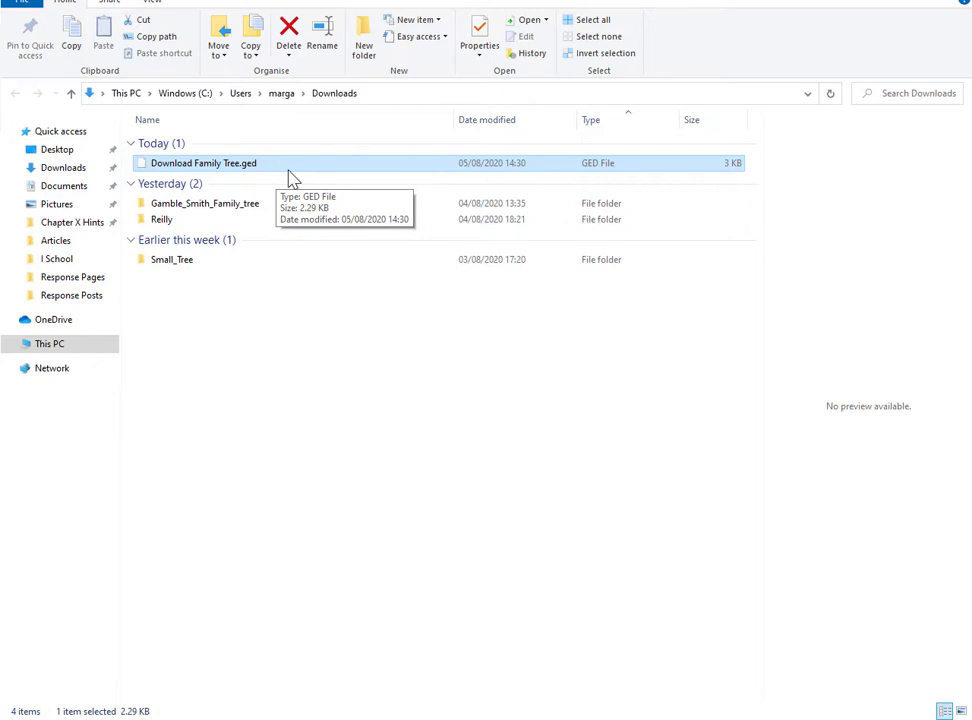
pyautogui.rightClick(290, 178)
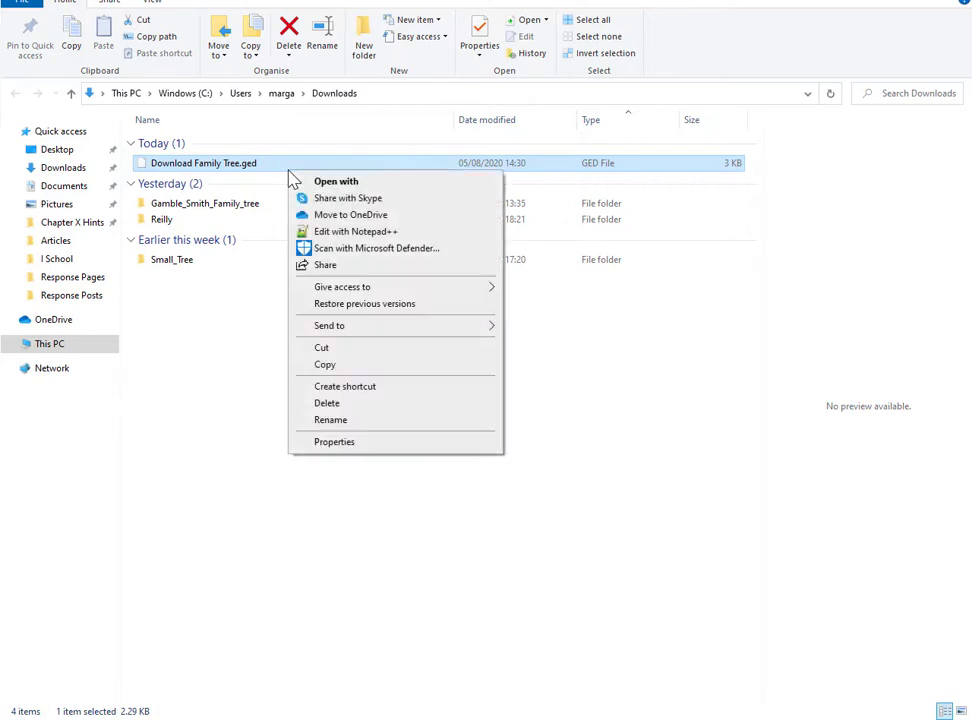
pyautogui.click(340, 232)
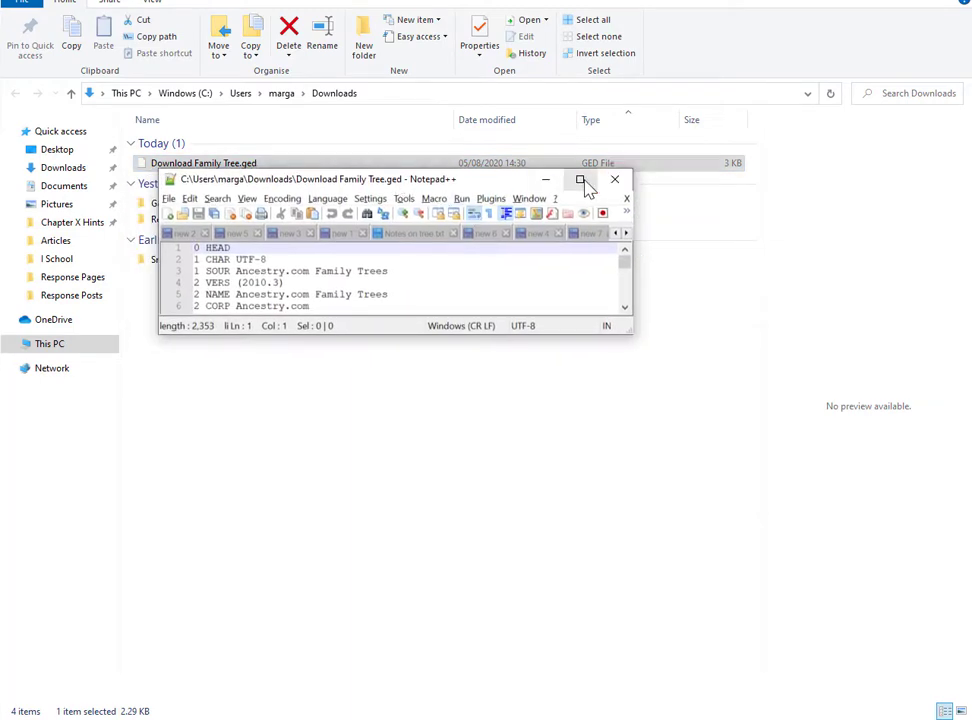
pyautogui.click(581, 181)
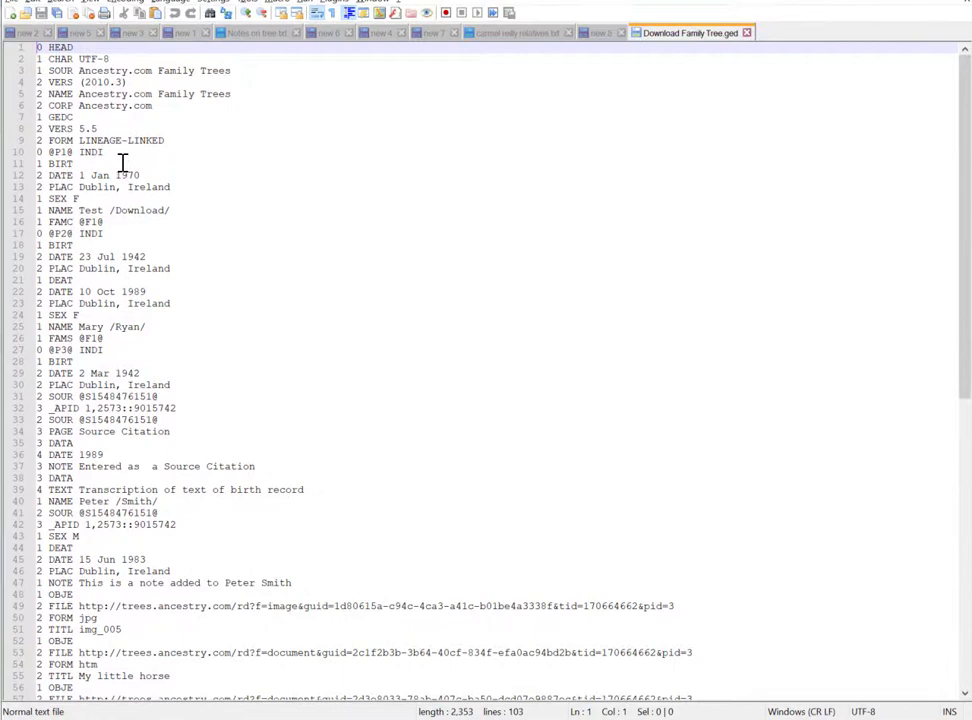
pyautogui.scroll(-3, 126, 191)
pyautogui.click(72, 397)
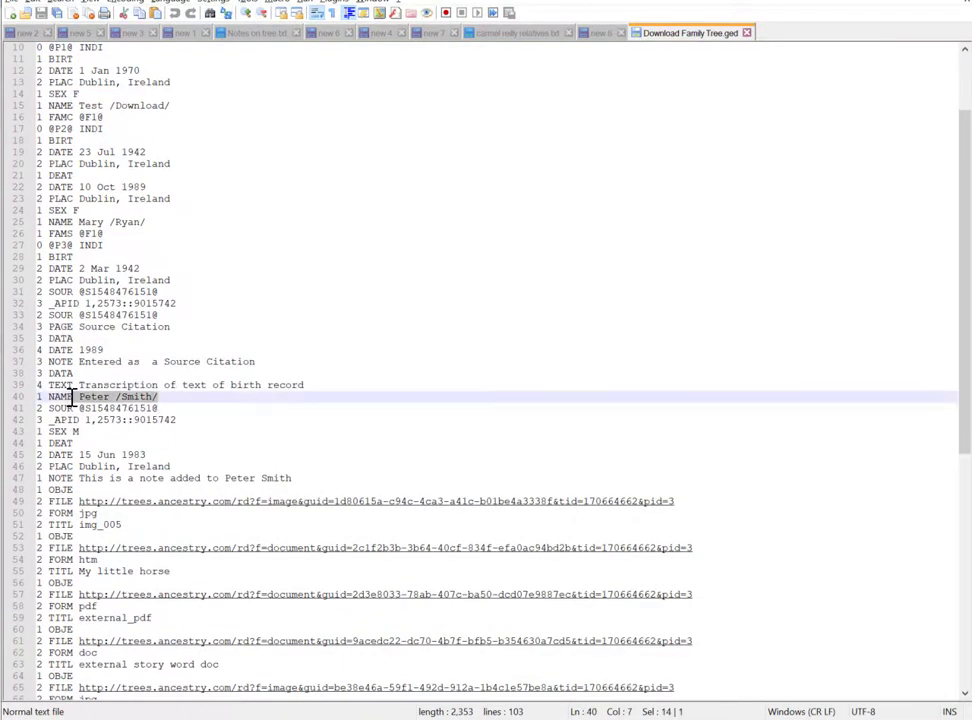
pyautogui.doubleClick(74, 432)
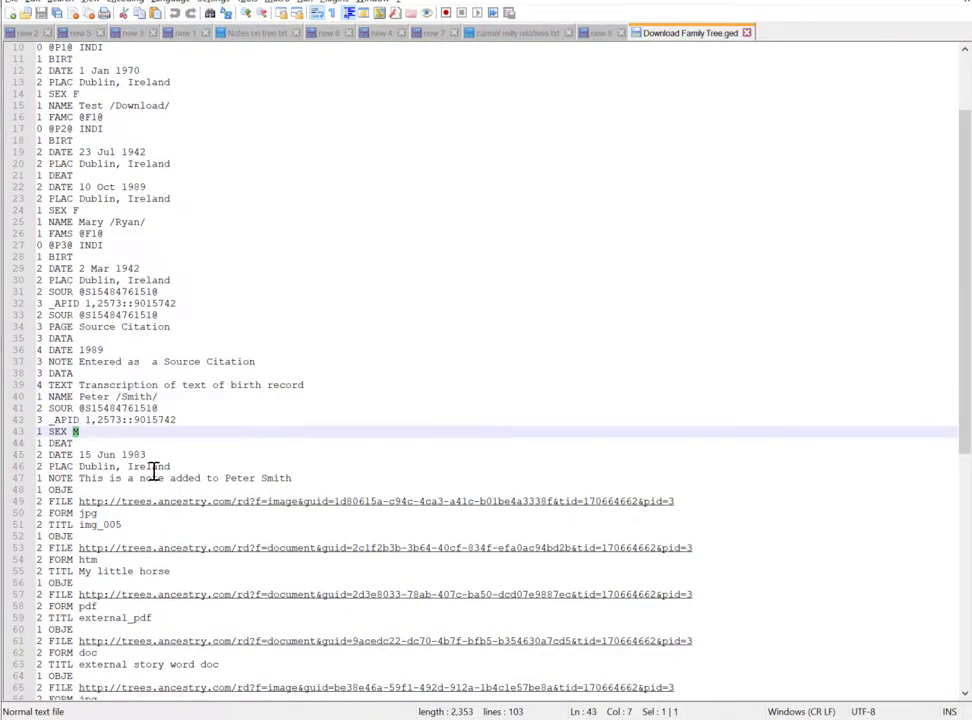
pyautogui.click(158, 458)
pyautogui.keyDown('shift'); pyautogui.click(80, 457); pyautogui.keyUp('shift')
pyautogui.press('Down')
pyautogui.press('Down')
pyautogui.press('End')
pyautogui.hotkey('shift', 'Home')
# - Inspect img_005's jpg format, its image link on line 49 and the document link
pyautogui.scroll(-1, 198, 420)
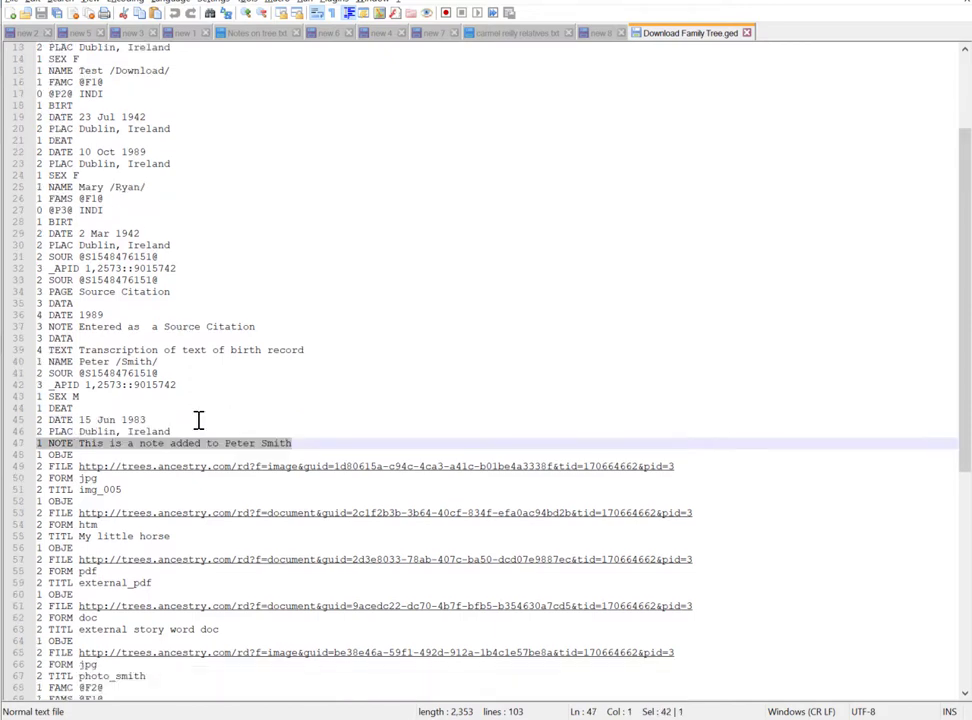
pyautogui.scroll(-2, 198, 420)
pyautogui.click(212, 409)
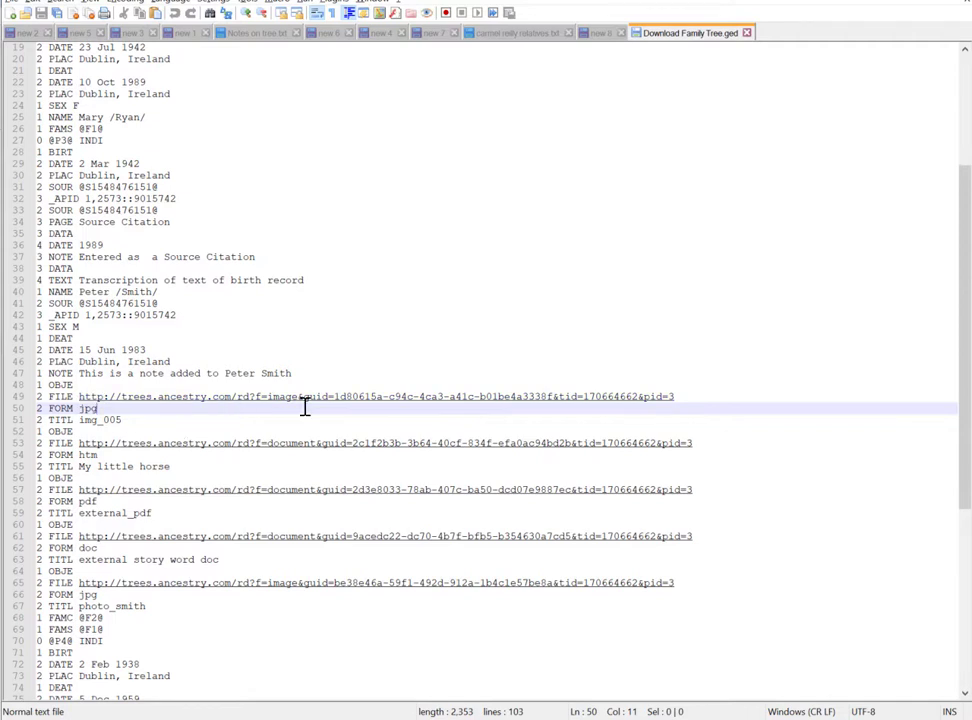
pyautogui.doubleClick(171, 443)
pyautogui.click(668, 419)
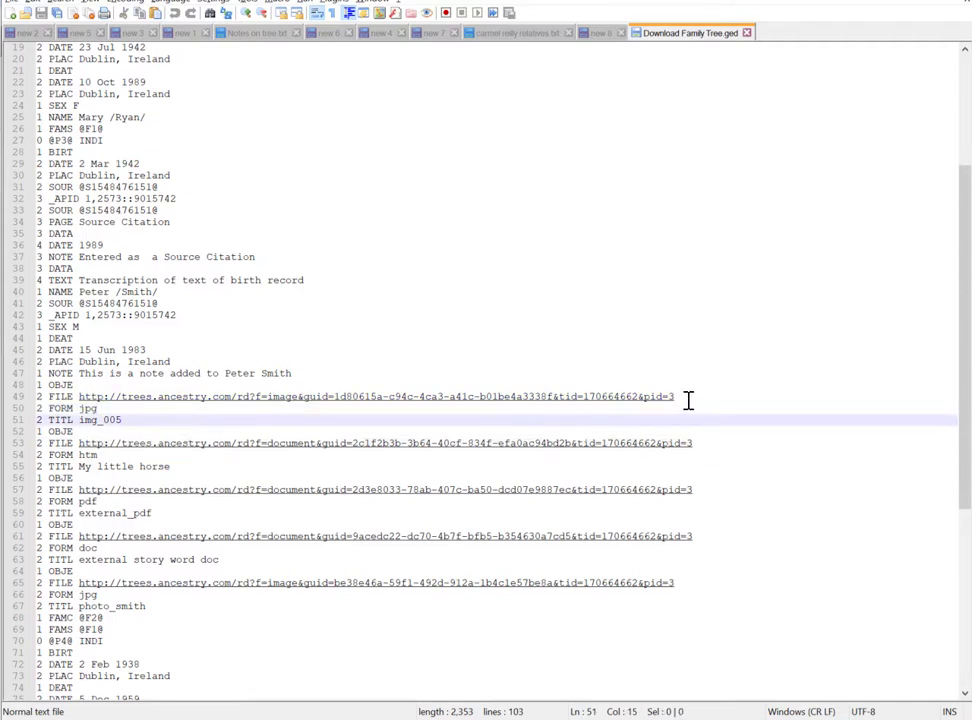
pyautogui.moveTo(688, 400); pyautogui.dragTo(82, 397)
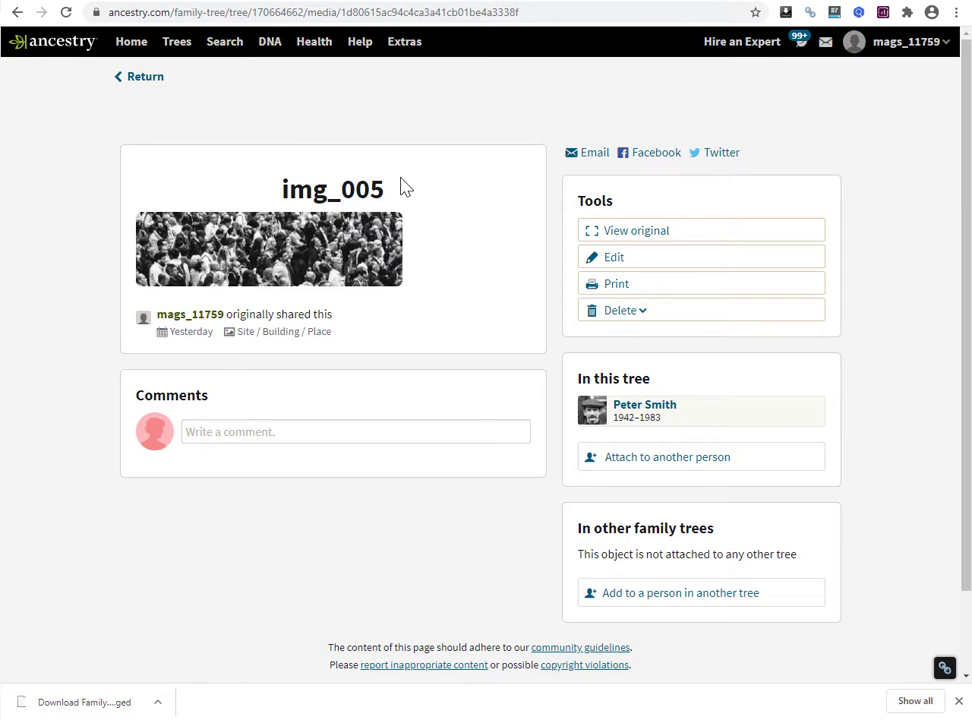
# - Highlight the external_pdf and story word doc titles, scroll to the end, then return to Ancestry
pyautogui.hotkey('alt', 'Tab')
pyautogui.click(143, 514)
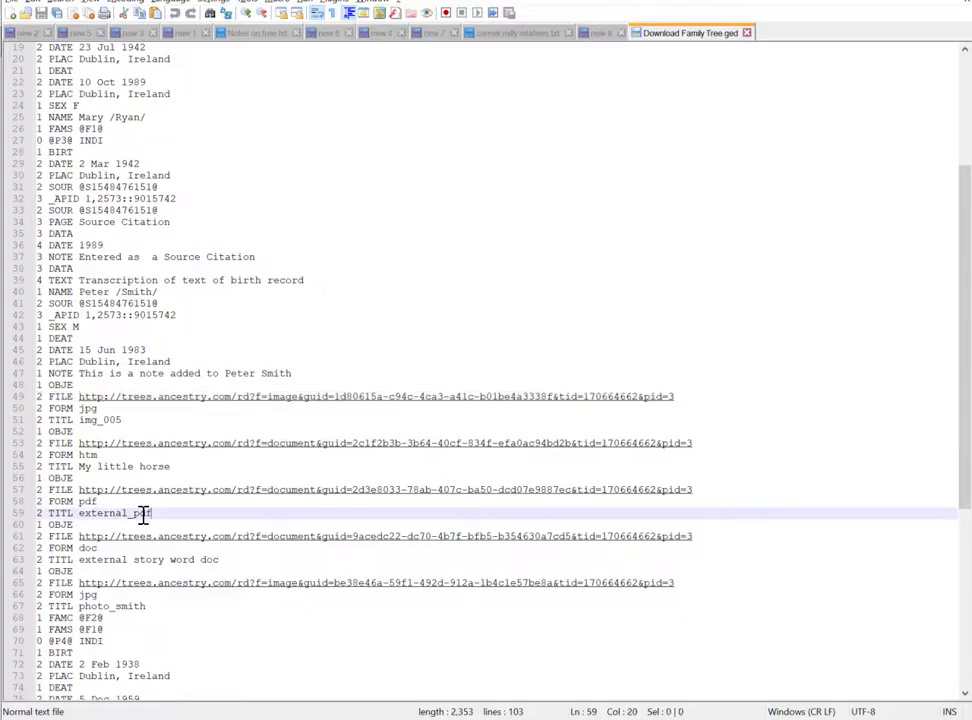
pyautogui.moveTo(143, 514); pyautogui.dragTo(91, 514)
pyautogui.moveTo(220, 560); pyautogui.dragTo(135, 562)
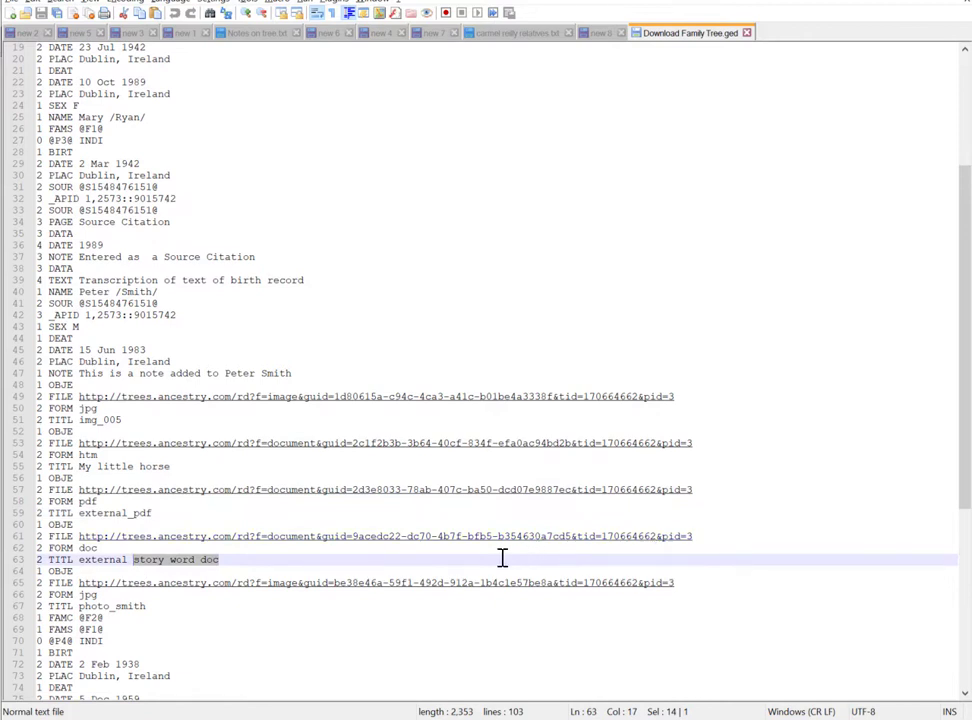
pyautogui.press('Down')
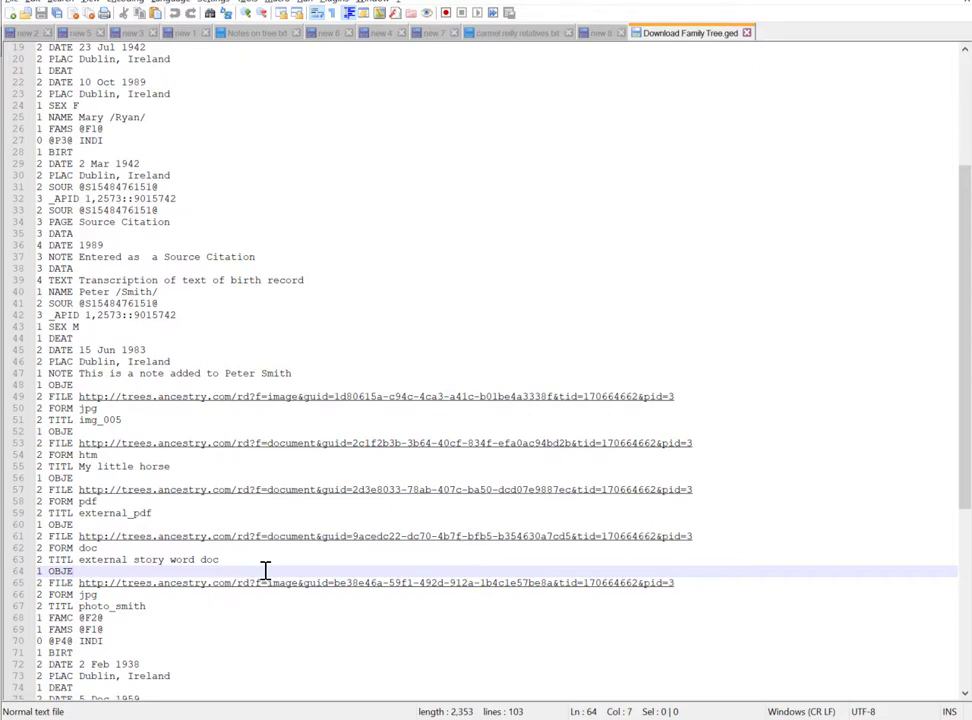
pyautogui.scroll(-10, 768, 538)
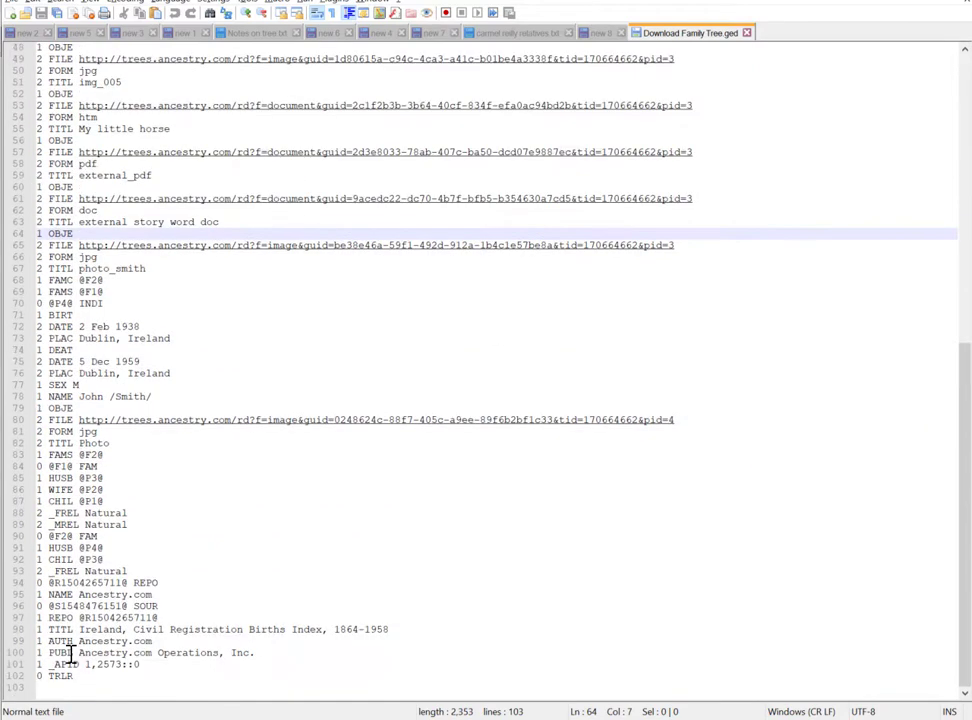
pyautogui.hotkey('alt', 'Tab')
pyautogui.click(498, 412)
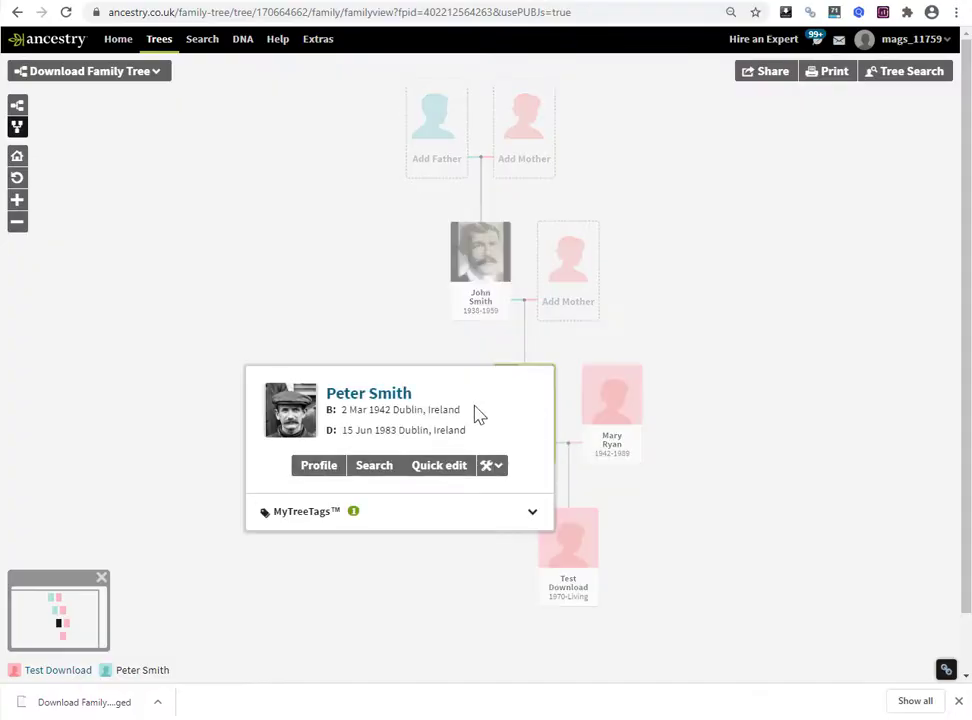
pyautogui.click(313, 467)
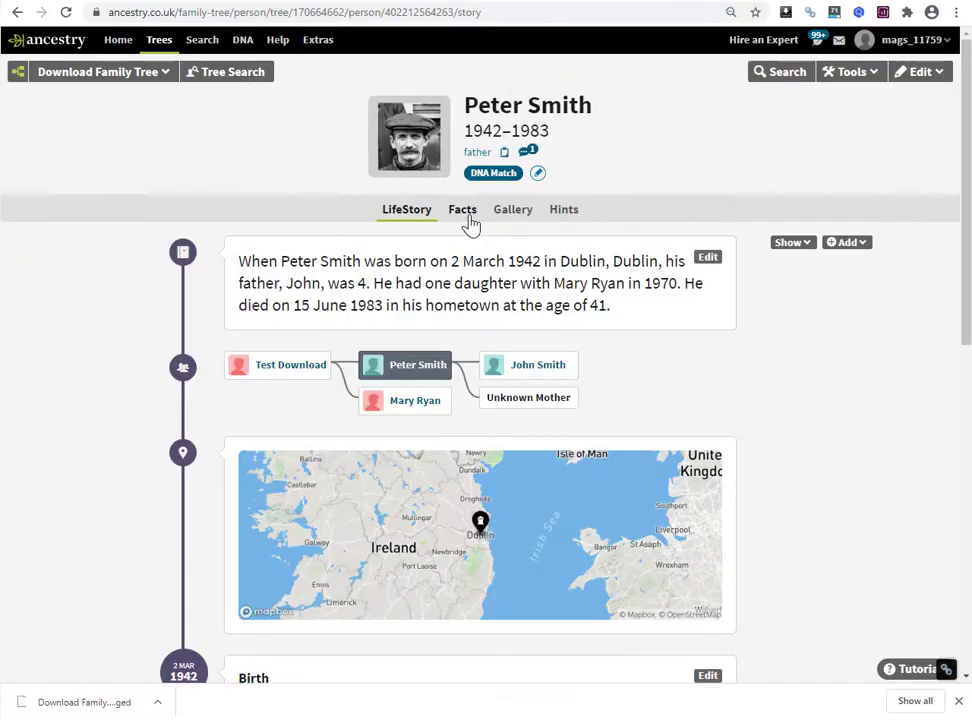
pyautogui.click(465, 212)
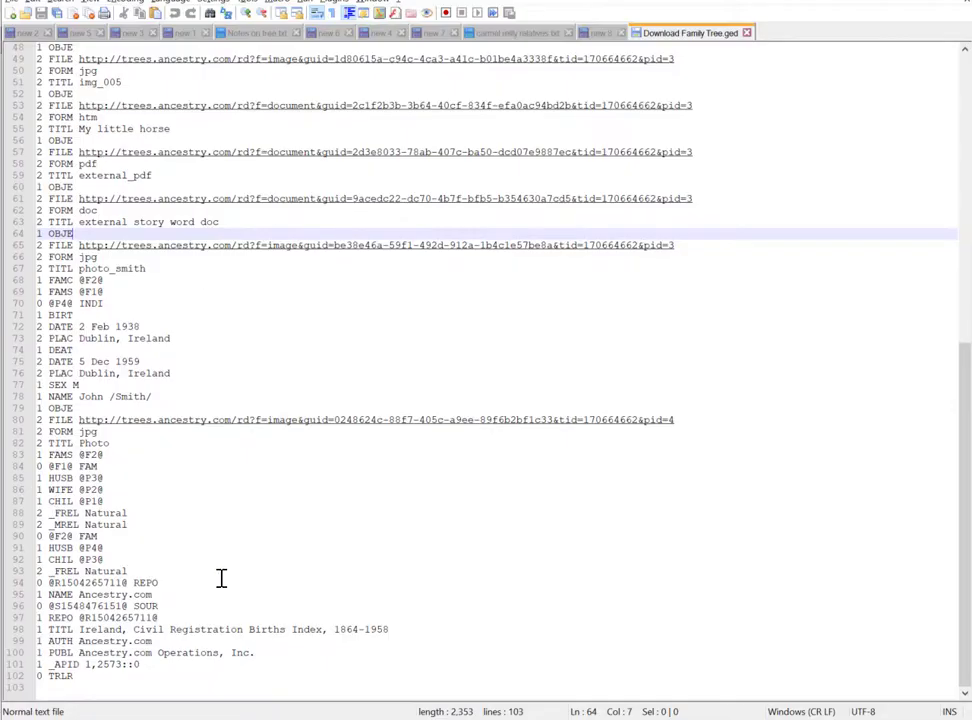
pyautogui.click(410, 620)
pyautogui.moveTo(410, 641); pyautogui.dragTo(22, 612)
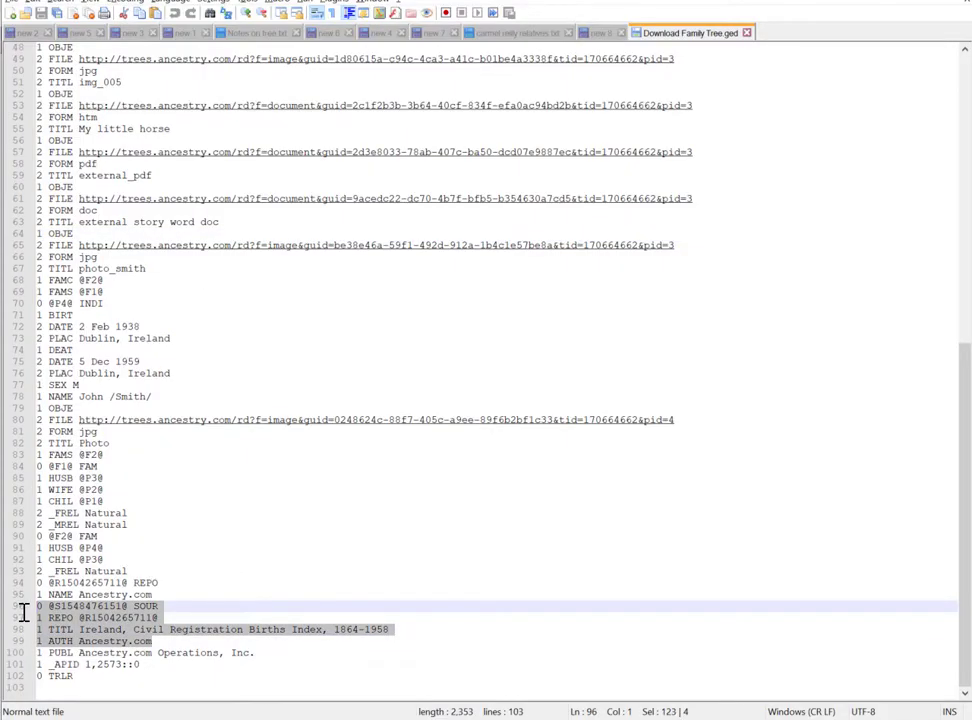
pyautogui.click(163, 620)
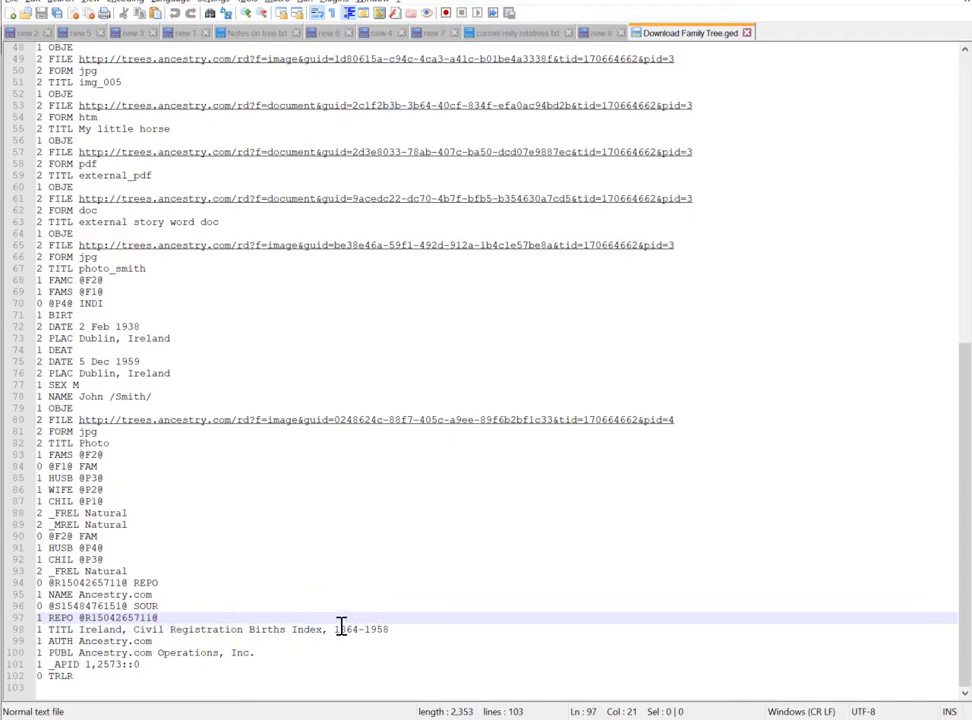
pyautogui.moveTo(397, 629); pyautogui.dragTo(132, 629)
pyautogui.click(262, 629)
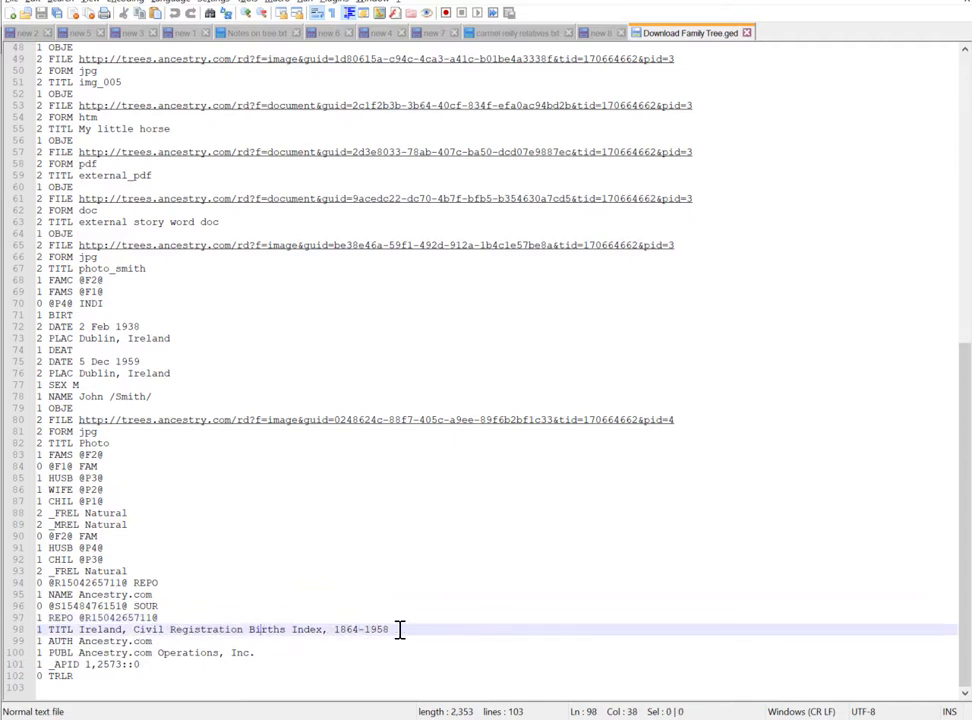
pyautogui.moveTo(399, 629); pyautogui.dragTo(85, 632)
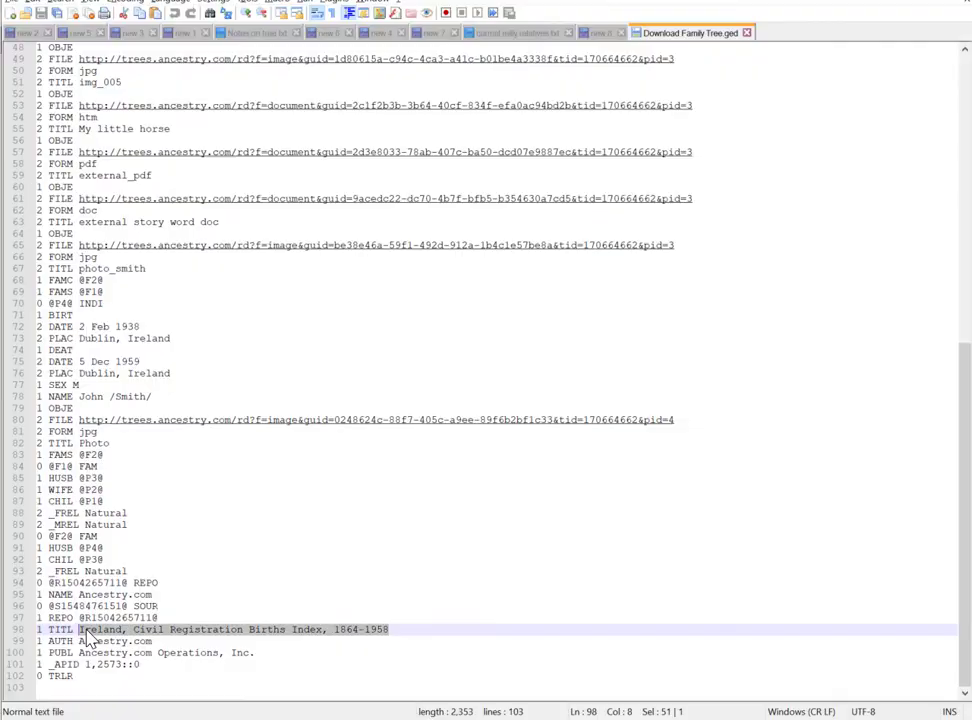
pyautogui.hotkey('alt', 'Tab')
# - Close the .ged file in Notepad++ and open Ancestry's Create & Manage Trees list
pyautogui.click(747, 33)
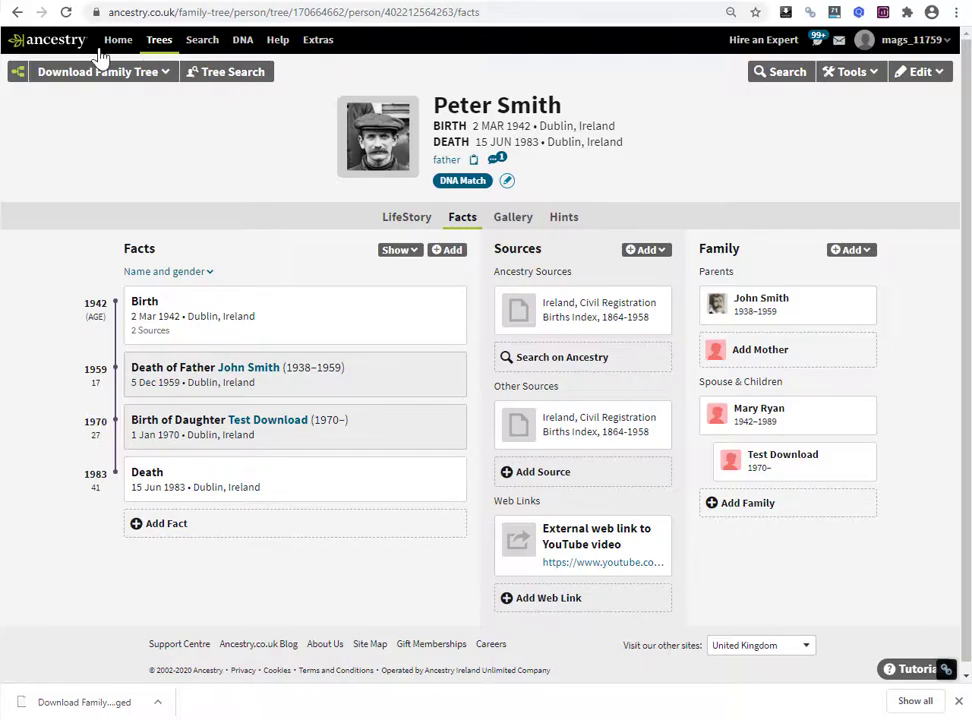
pyautogui.click(157, 40)
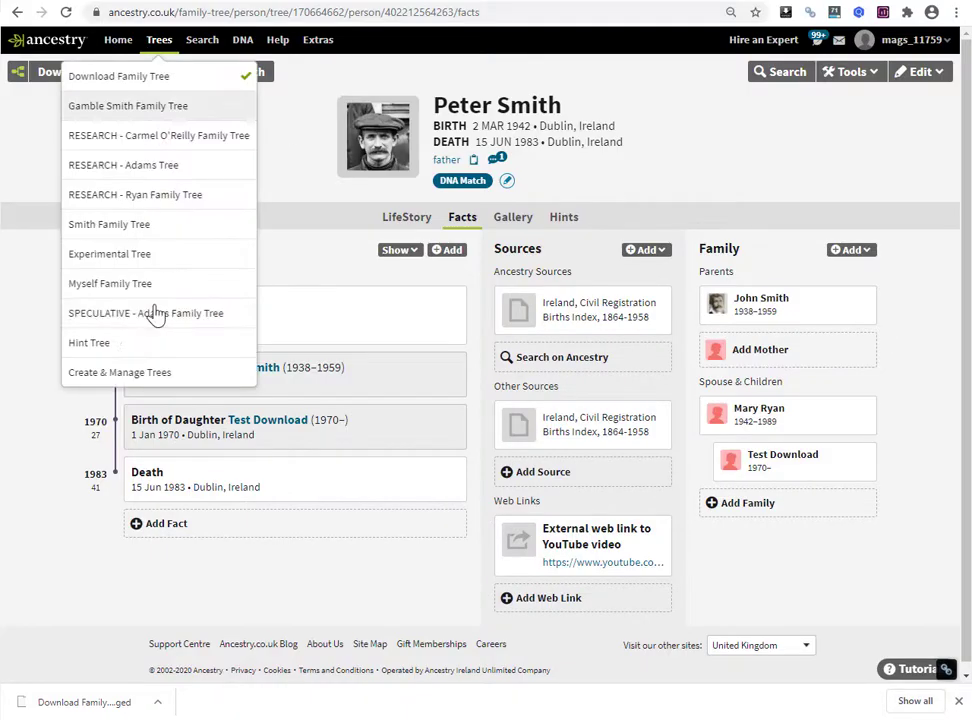
pyautogui.click(137, 386)
pyautogui.scroll(-10, 102, 347)
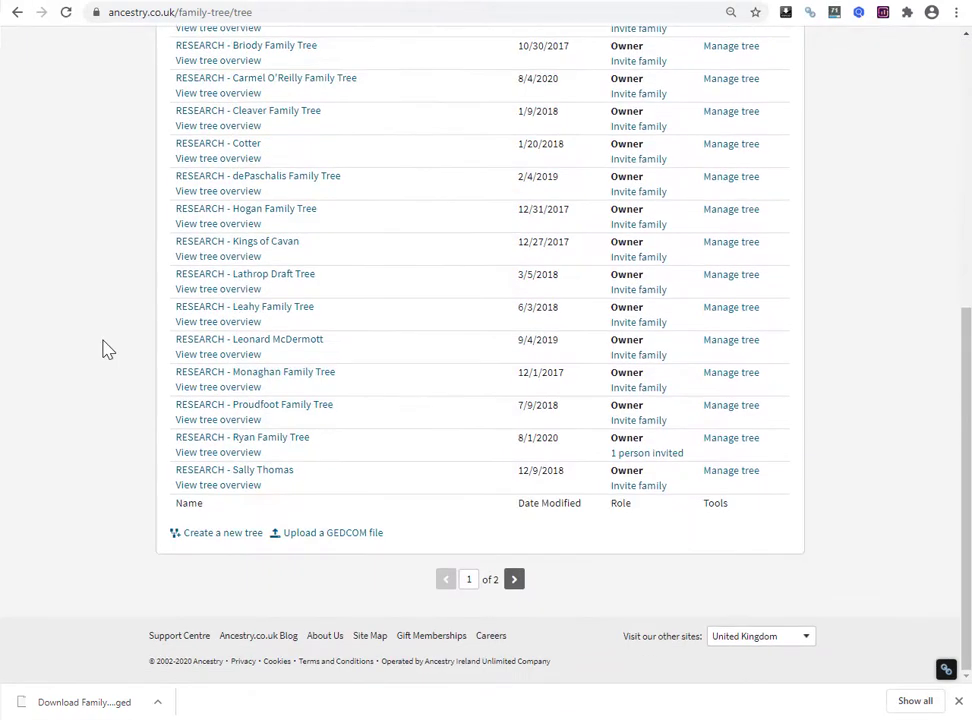
# - Start a GEDCOM upload, naming the new tree 'Copy of Downloaded Tree' and keeping it private
pyautogui.click(340, 538)
pyautogui.click(416, 285)
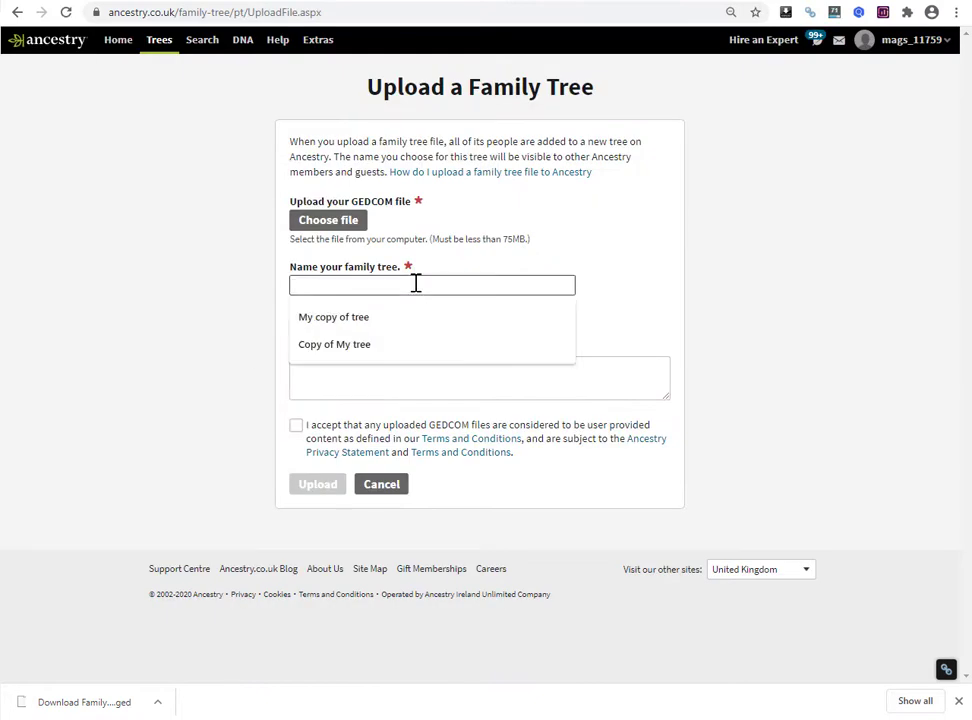
pyautogui.write('Copy of')
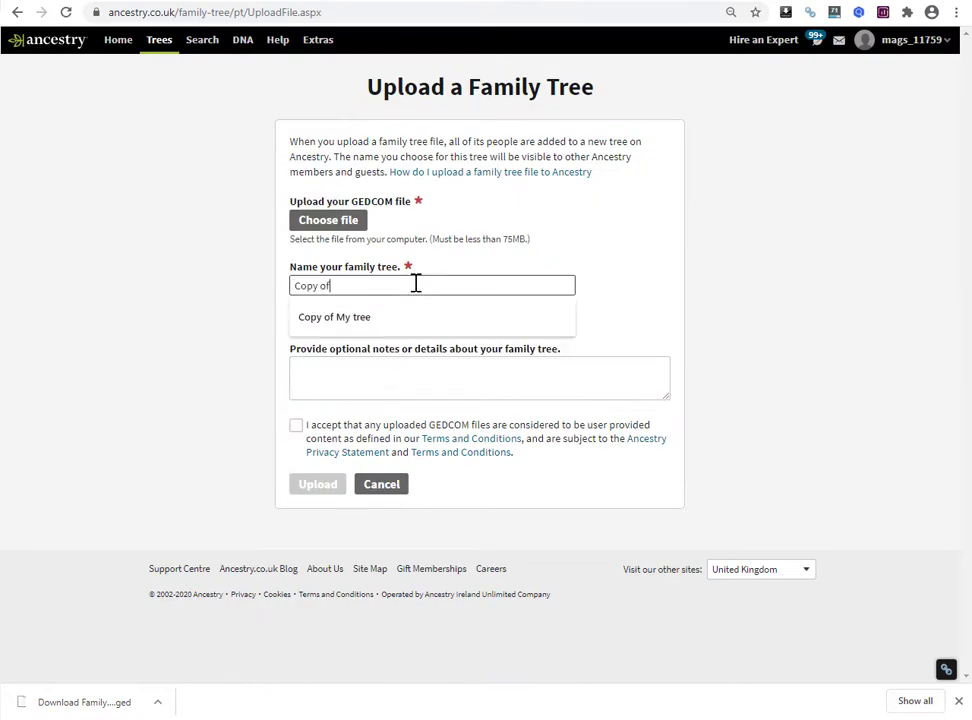
pyautogui.write(' Downloaded Tree')
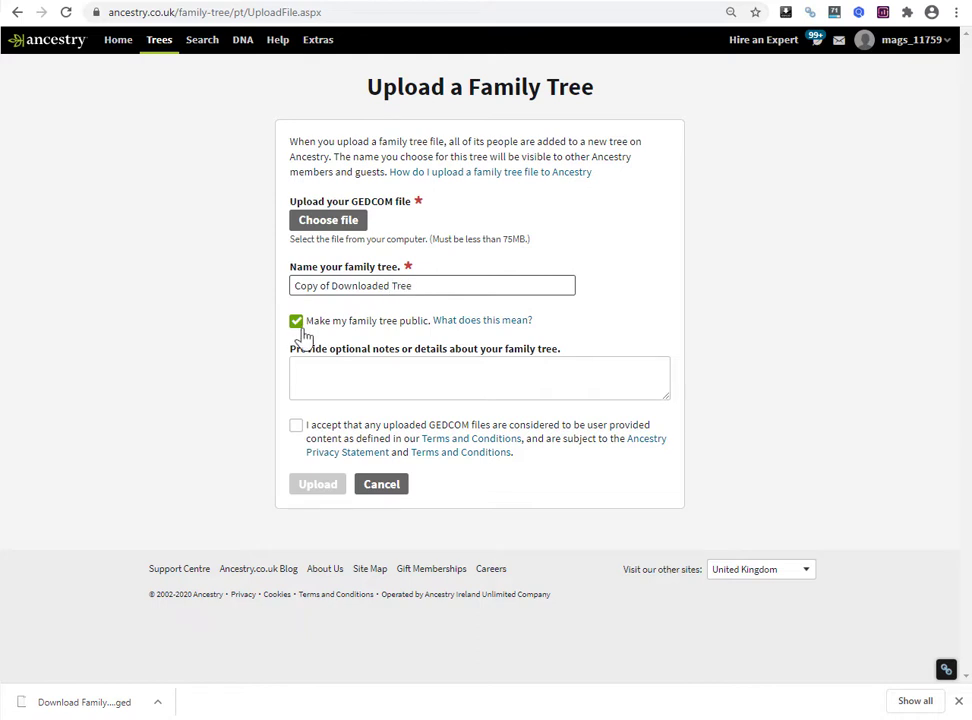
pyautogui.click(301, 327)
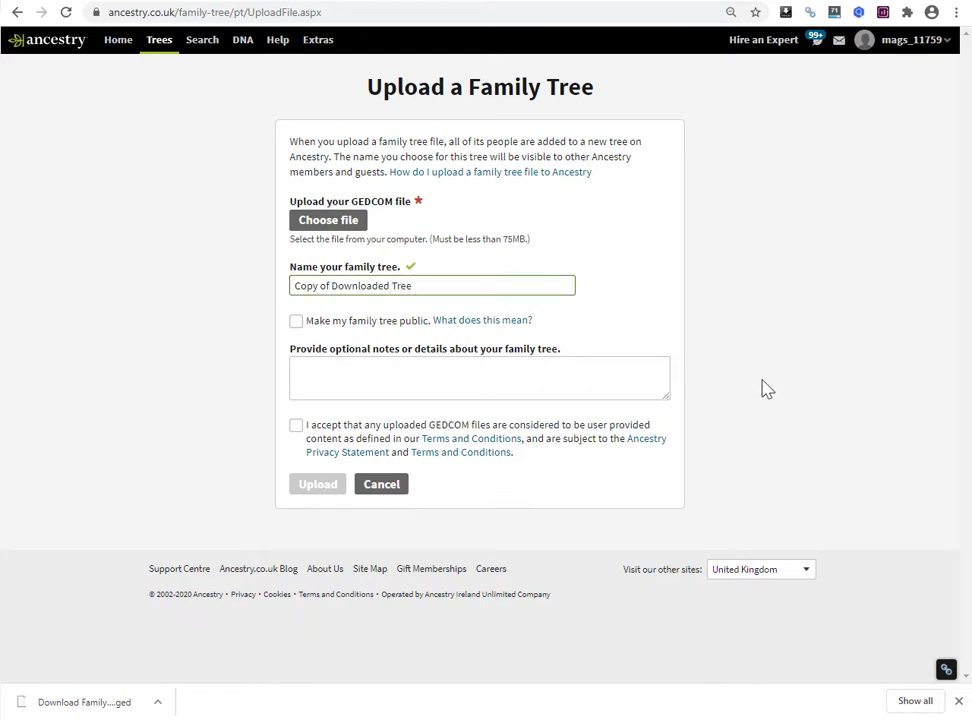
# - Choose Download Family Tree.ged, name the tree 'Copy of Download Family Tree', and accept the terms
pyautogui.click(338, 223)
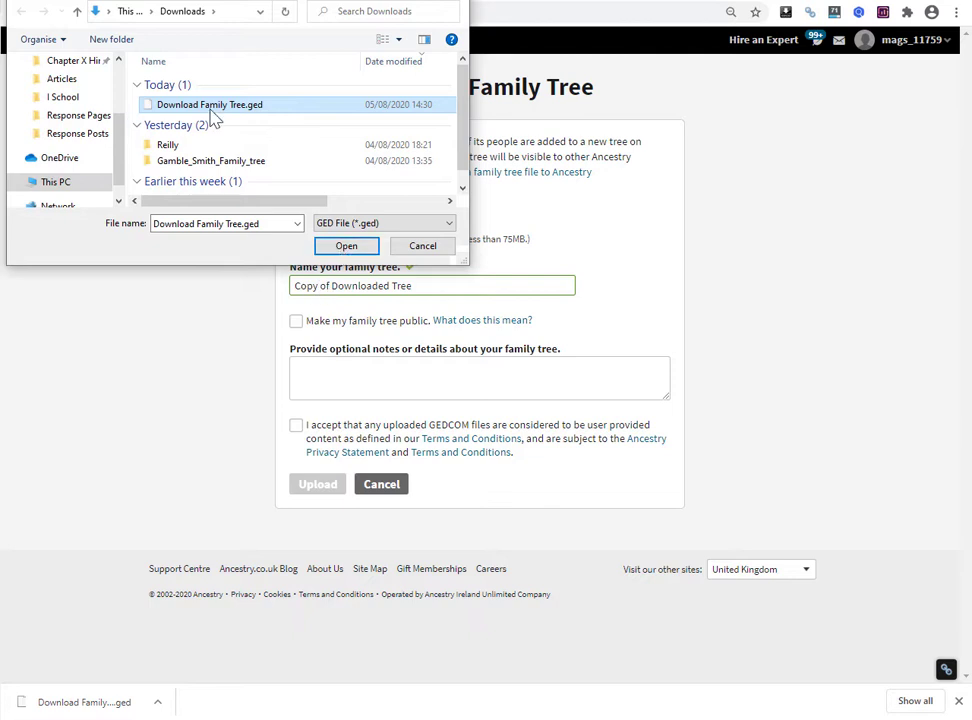
pyautogui.click(346, 245)
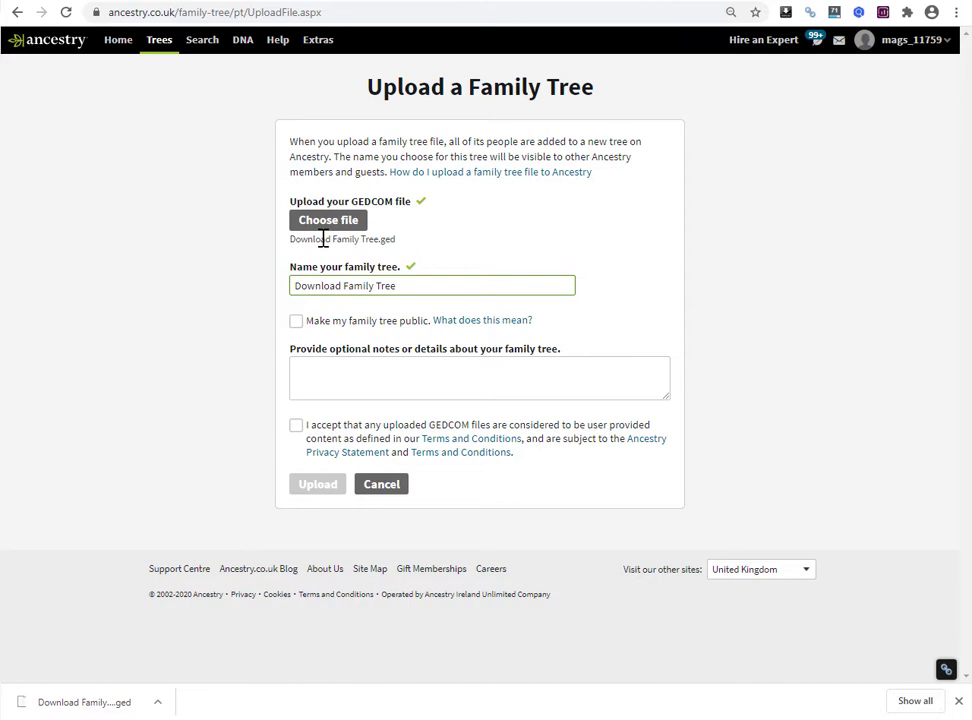
pyautogui.click(443, 291)
pyautogui.press('Home')
pyautogui.write('Copy of')
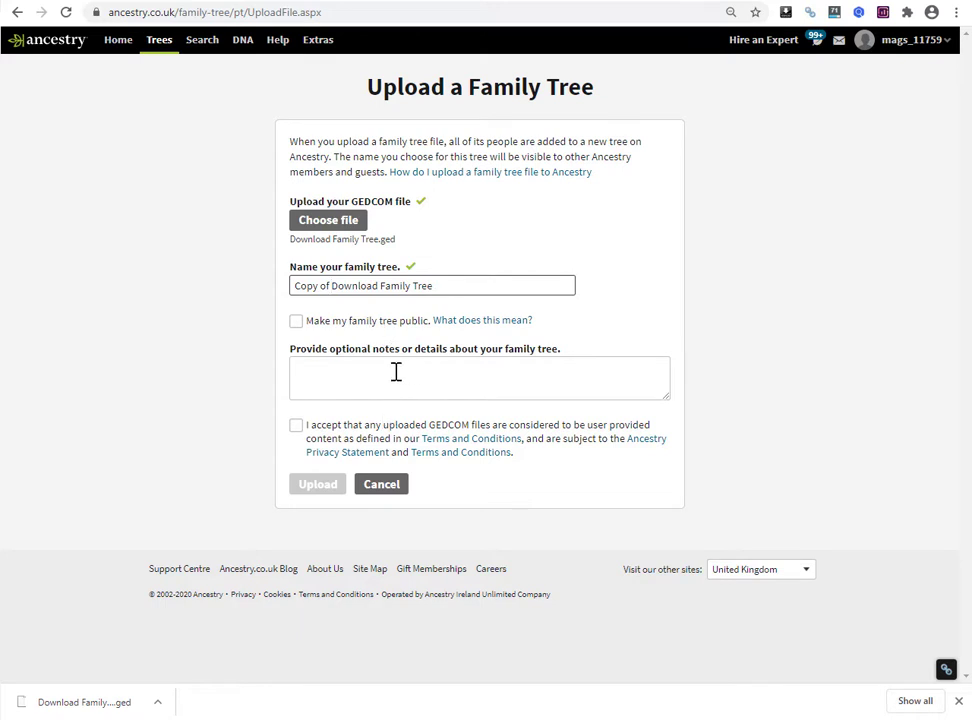
pyautogui.click(298, 432)
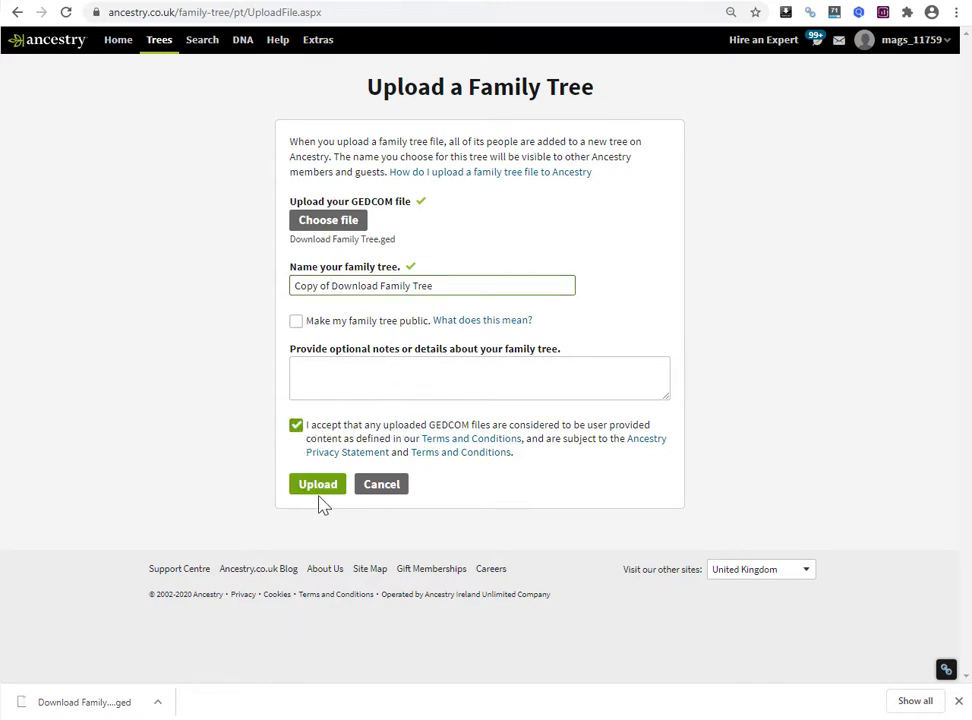
# - Upload the file as a new tree and find 'Copy of Download Family Tree' first in the trees list
pyautogui.click(320, 494)
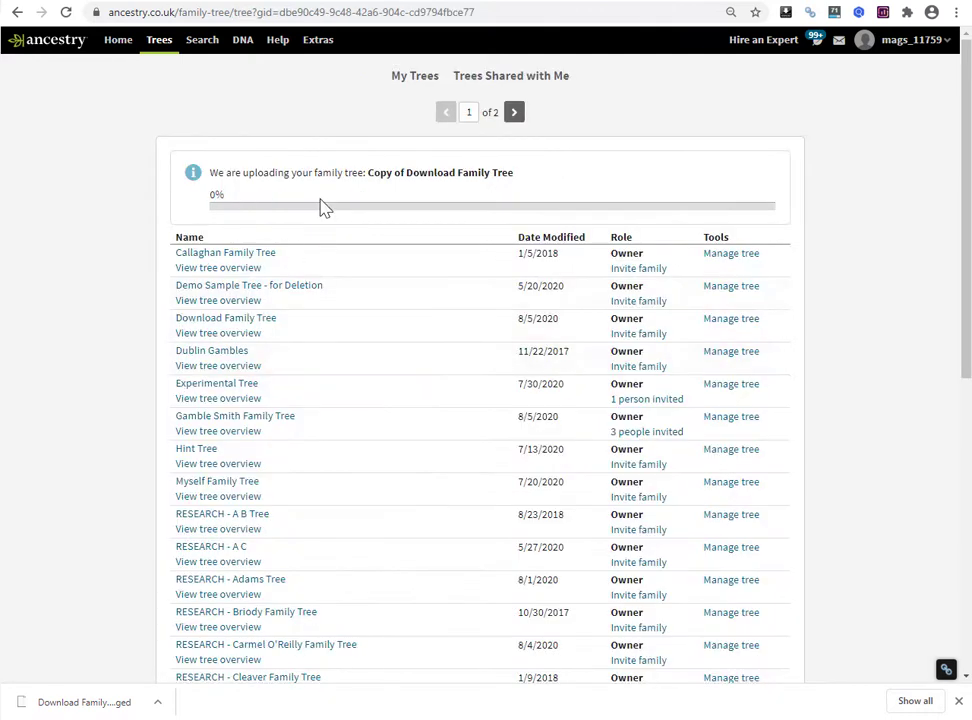
pyautogui.scroll(-5, 328, 180)
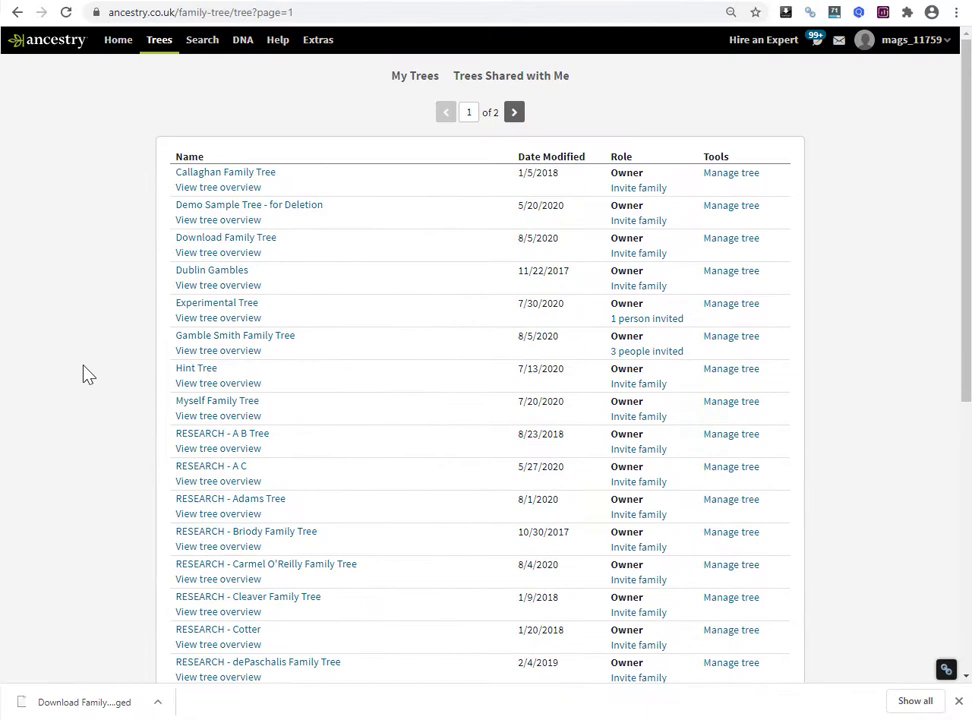
pyautogui.click(170, 44)
pyautogui.click(157, 52)
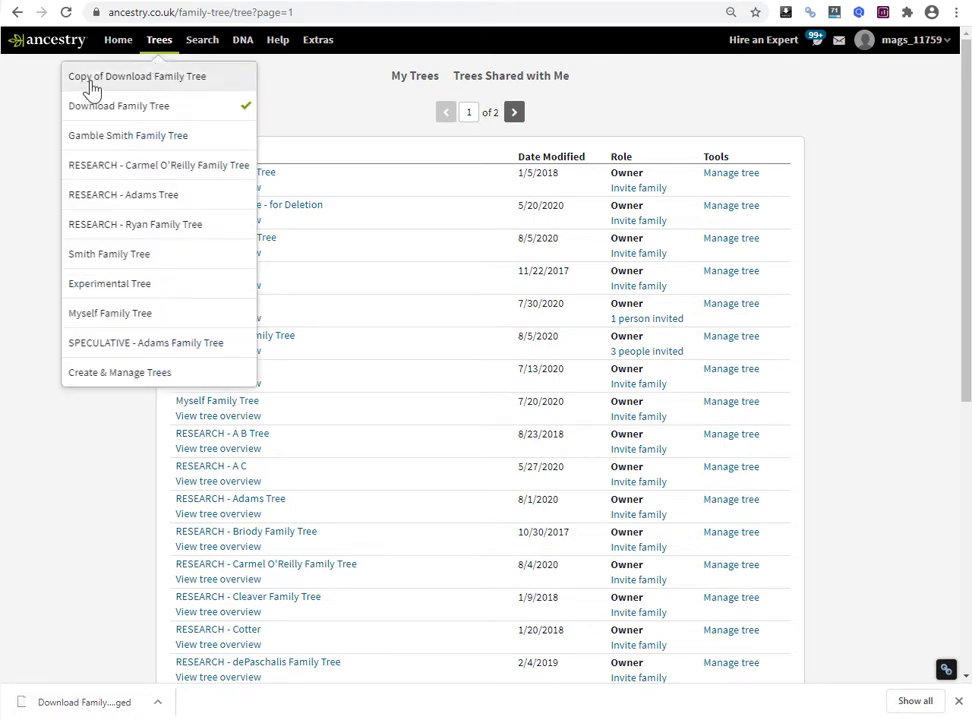
pyautogui.click(145, 80)
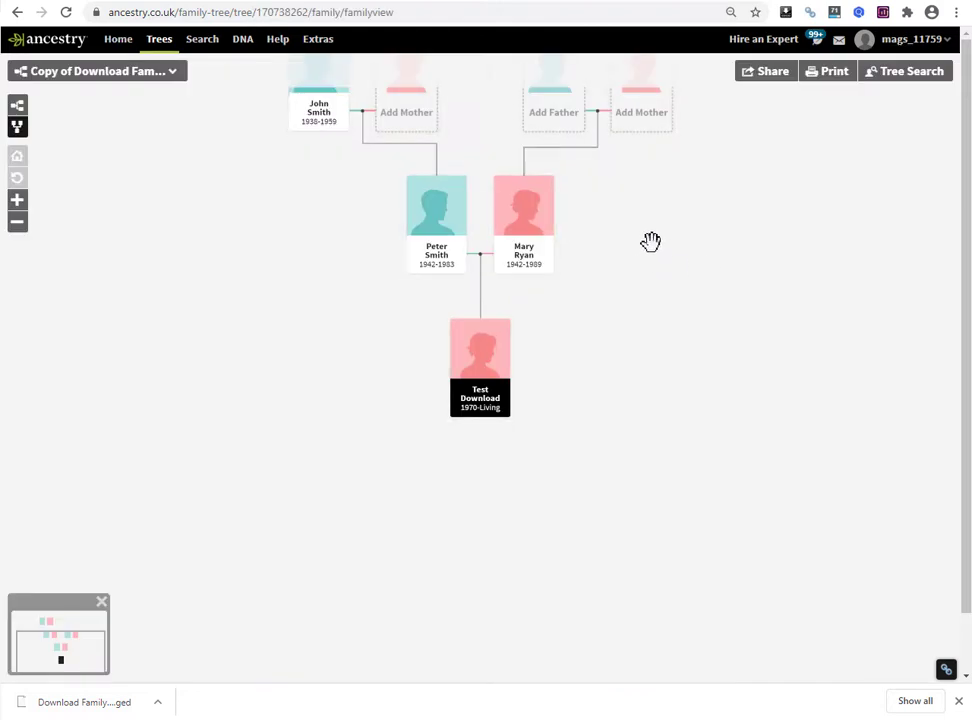
pyautogui.moveTo(649, 241); pyautogui.dragTo(651, 302)
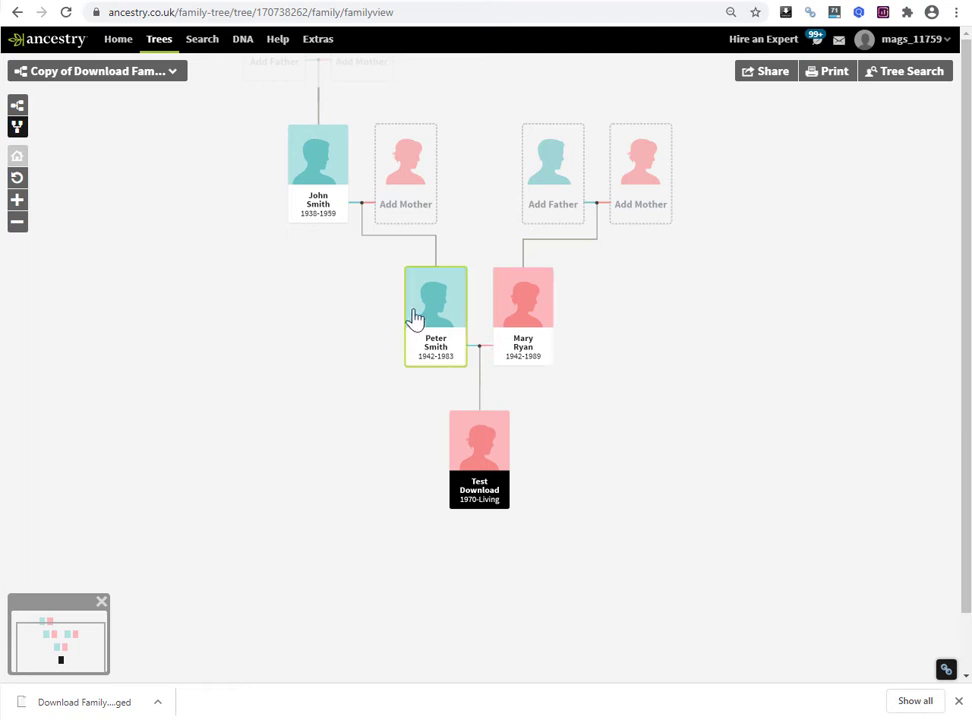
pyautogui.click(446, 311)
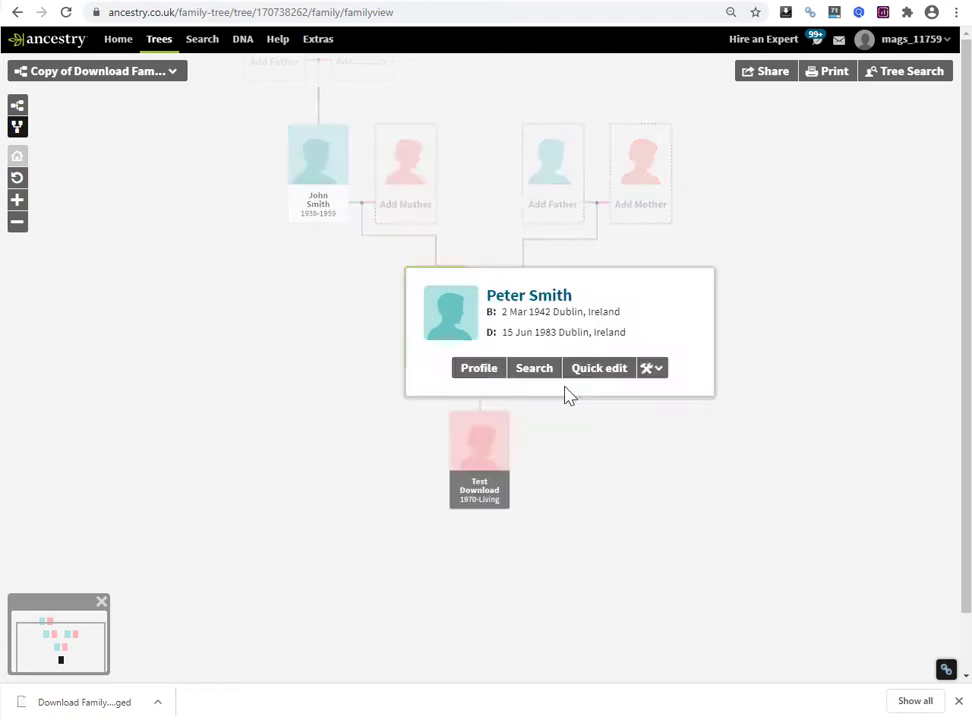
pyautogui.click(484, 380)
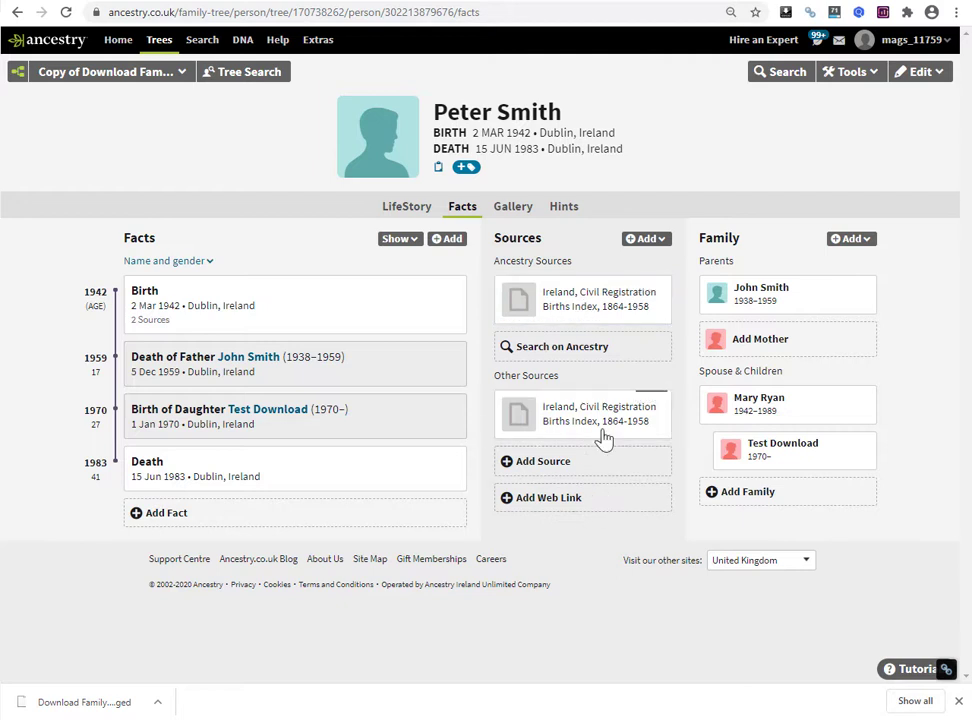
pyautogui.click(228, 5)
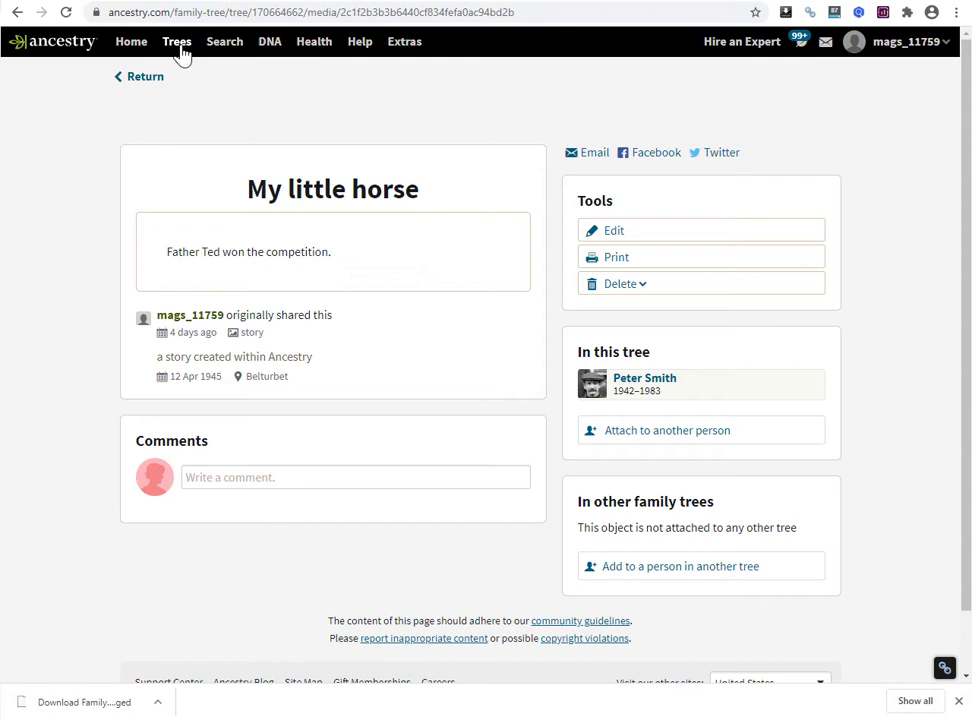
pyautogui.moveTo(181, 55)
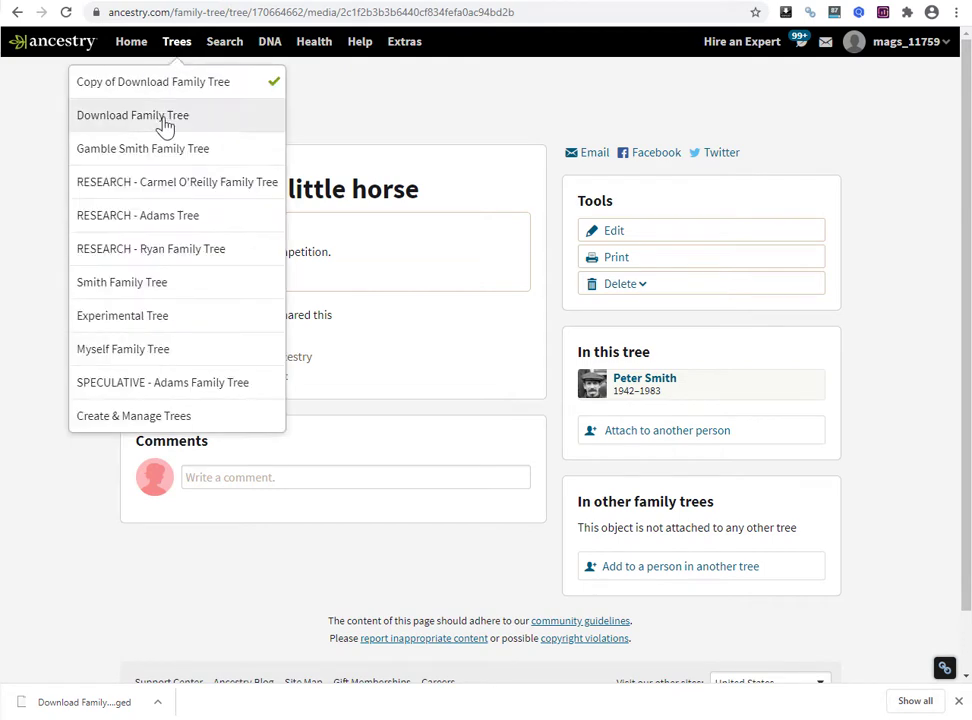
pyautogui.click(164, 118)
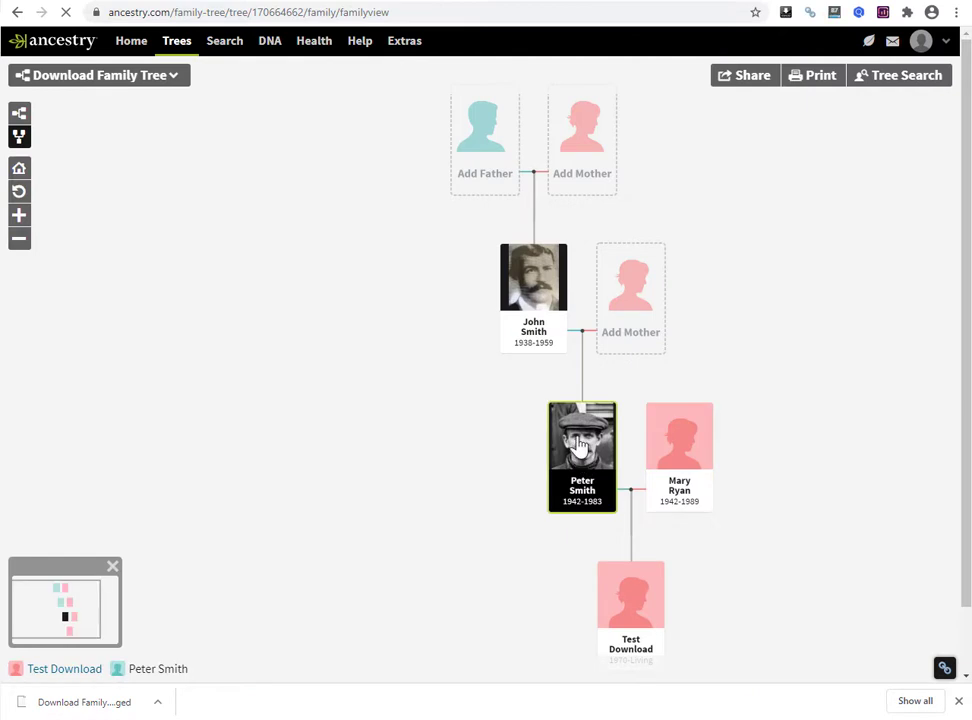
pyautogui.click(578, 460)
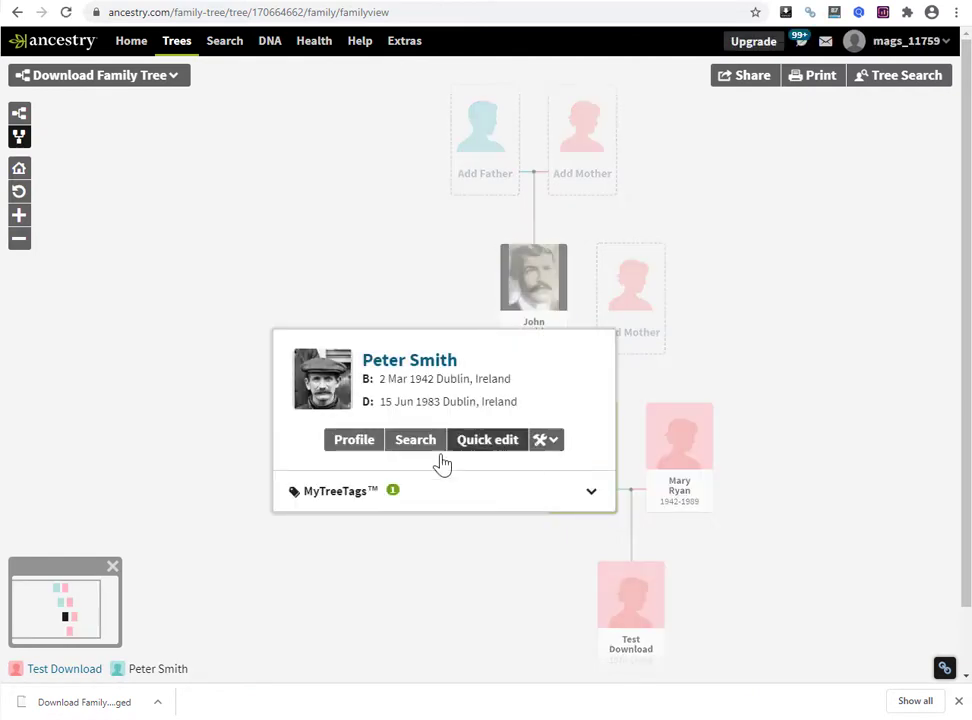
pyautogui.click(360, 452)
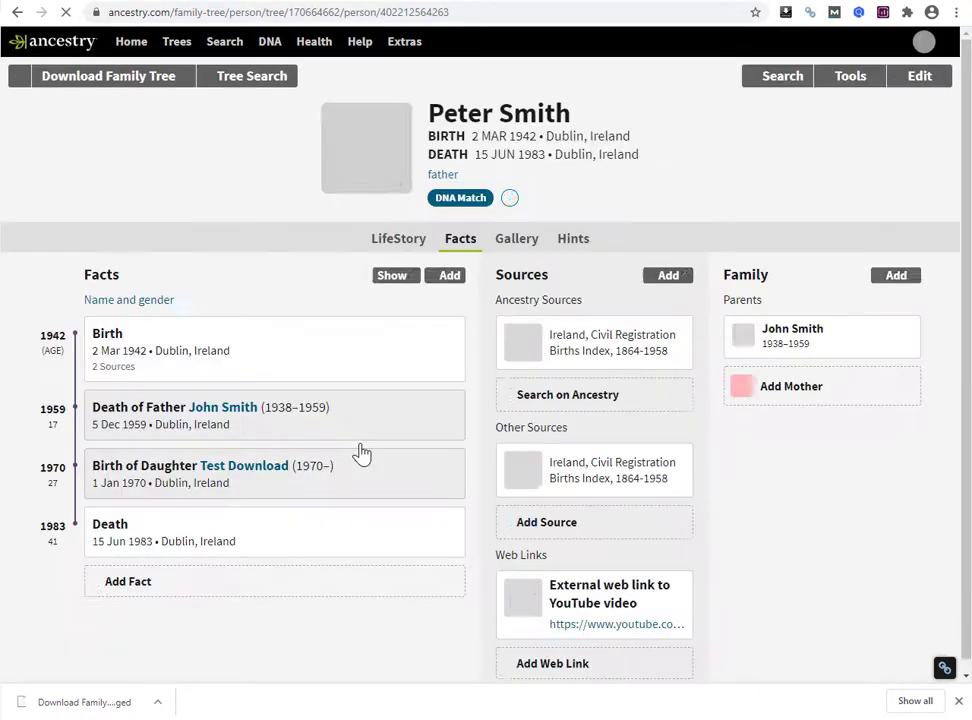
pyautogui.scroll(-1, 608, 549)
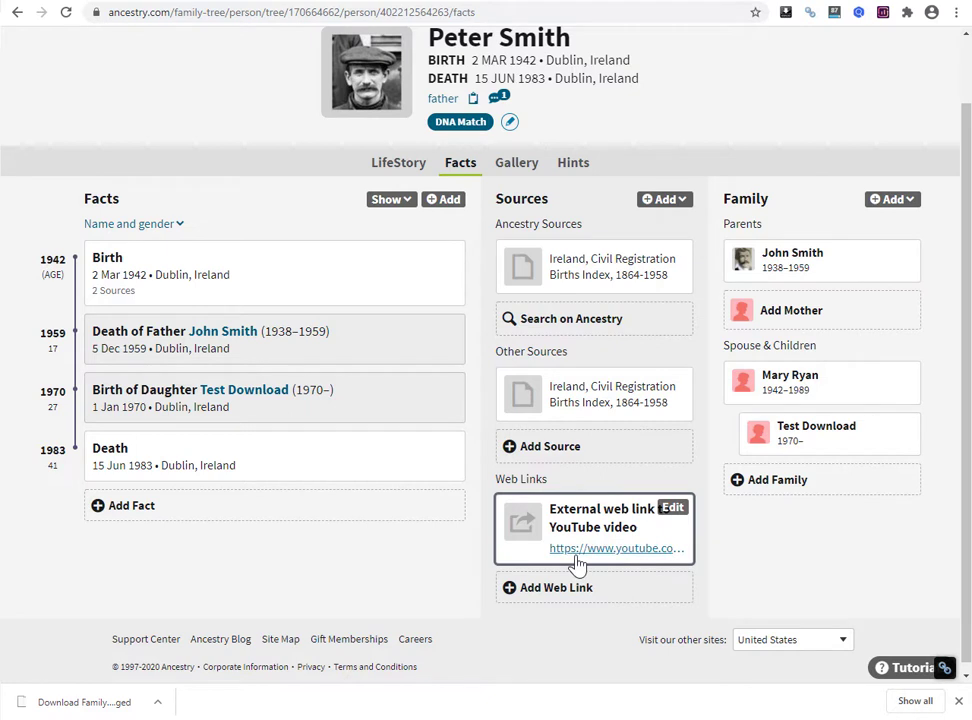
pyautogui.click(88, 5)
pyautogui.click(540, 3)
pyautogui.scroll(1, 536, 137)
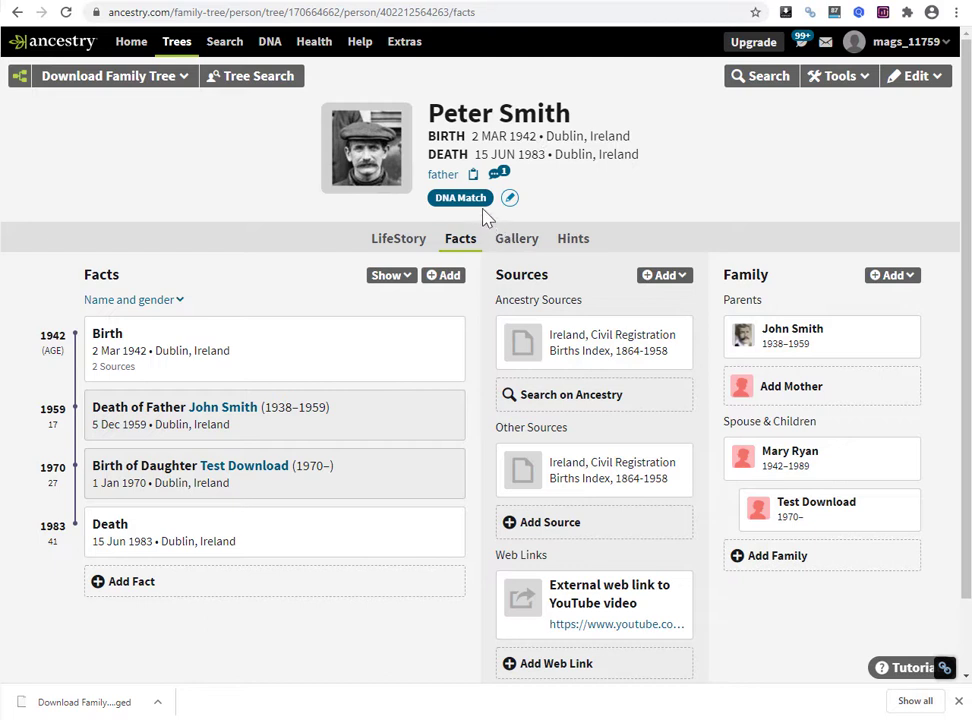
pyautogui.click(498, 173)
pyautogui.click(810, 88)
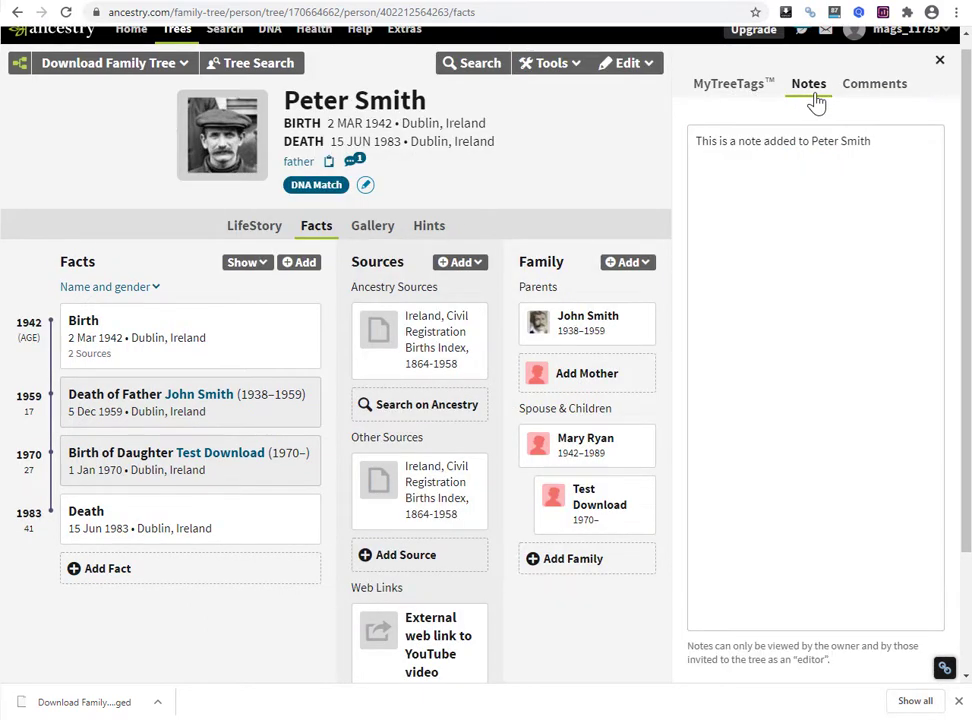
pyautogui.click(729, 90)
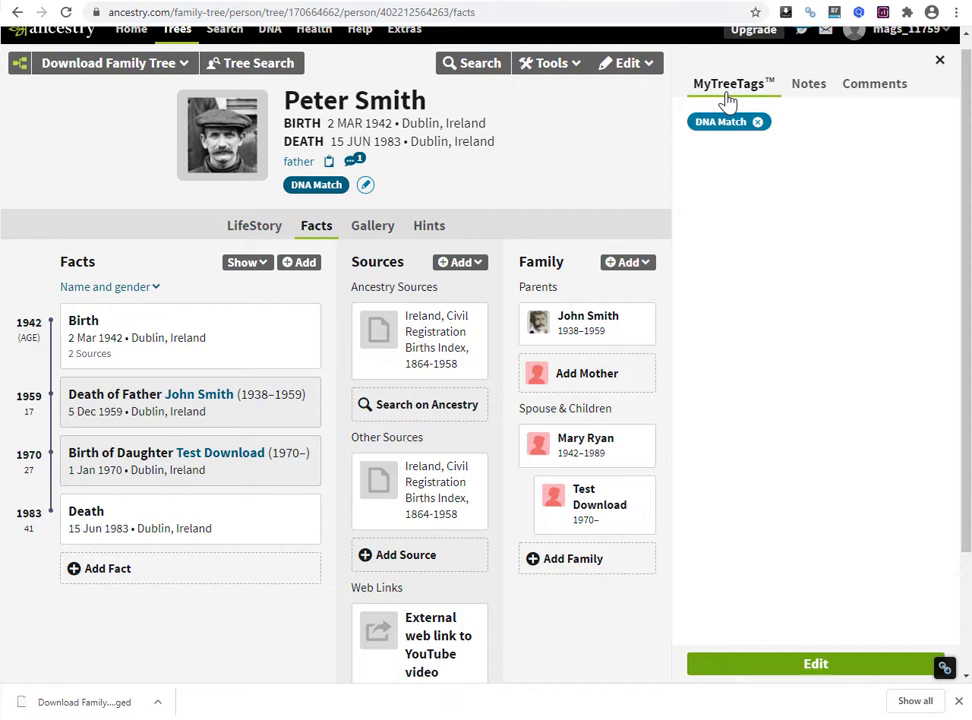
pyautogui.click(133, 5)
pyautogui.click(214, 4)
pyautogui.click(97, 4)
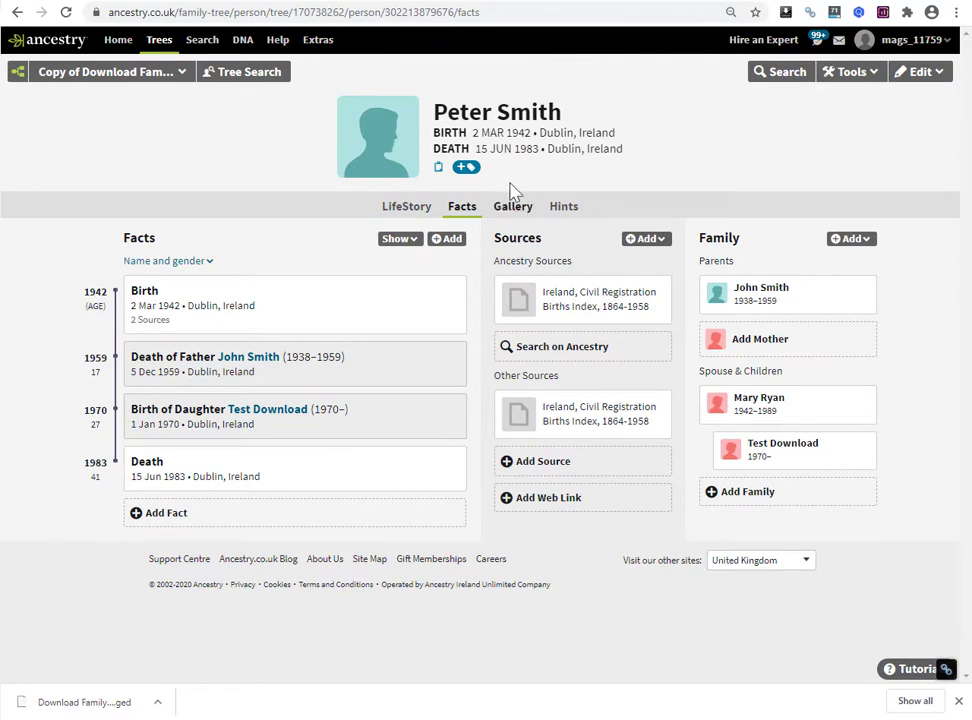
pyautogui.click(439, 168)
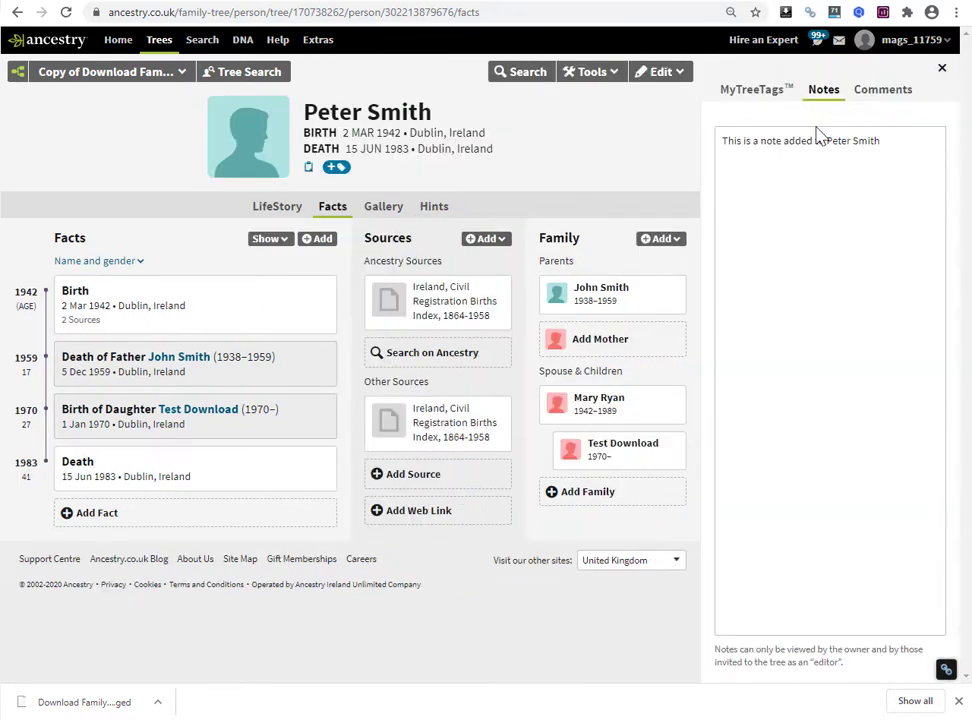
pyautogui.click(878, 98)
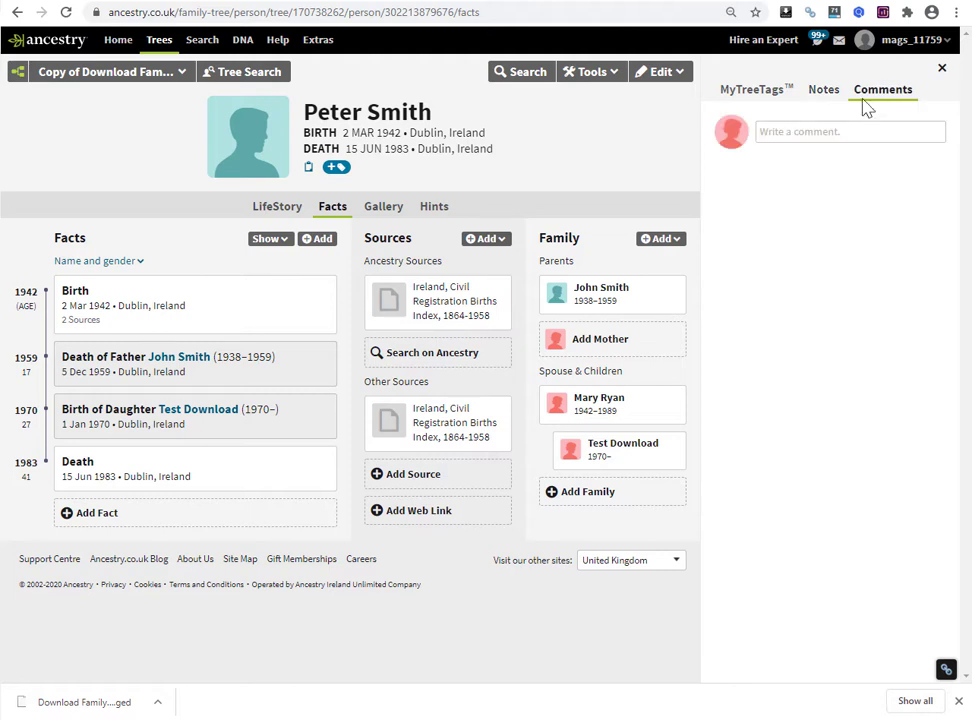
pyautogui.click(823, 101)
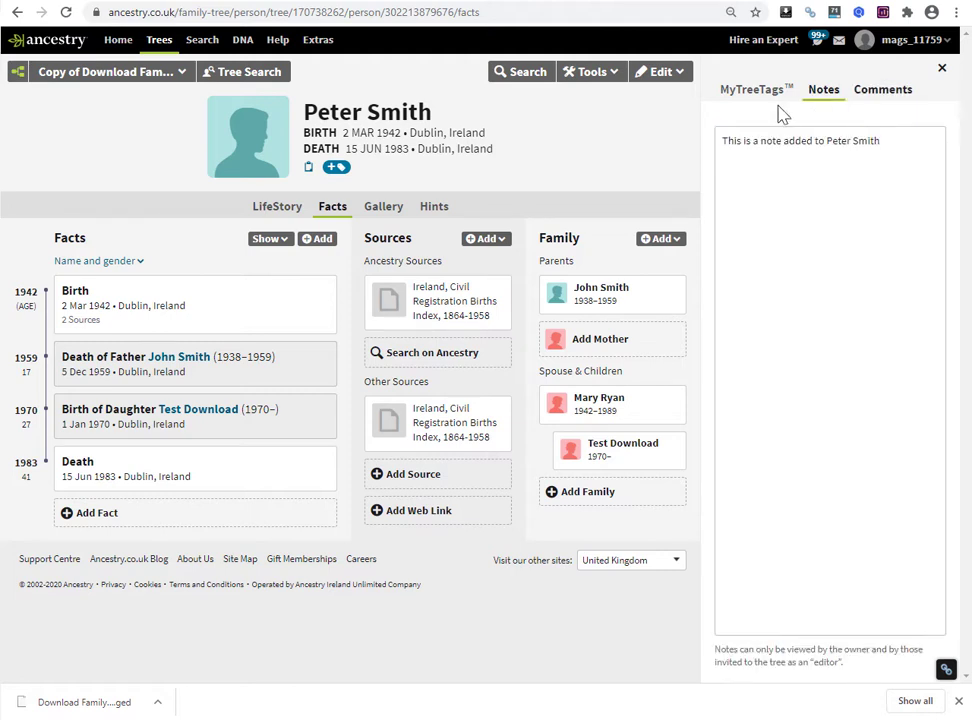
pyautogui.click(742, 98)
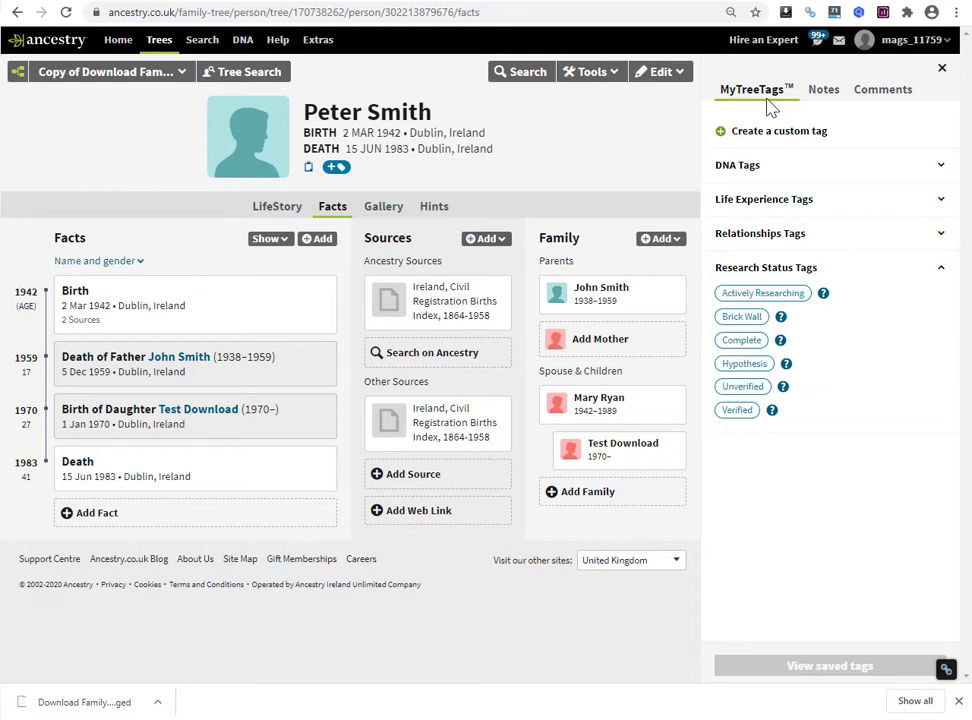
pyautogui.click(822, 95)
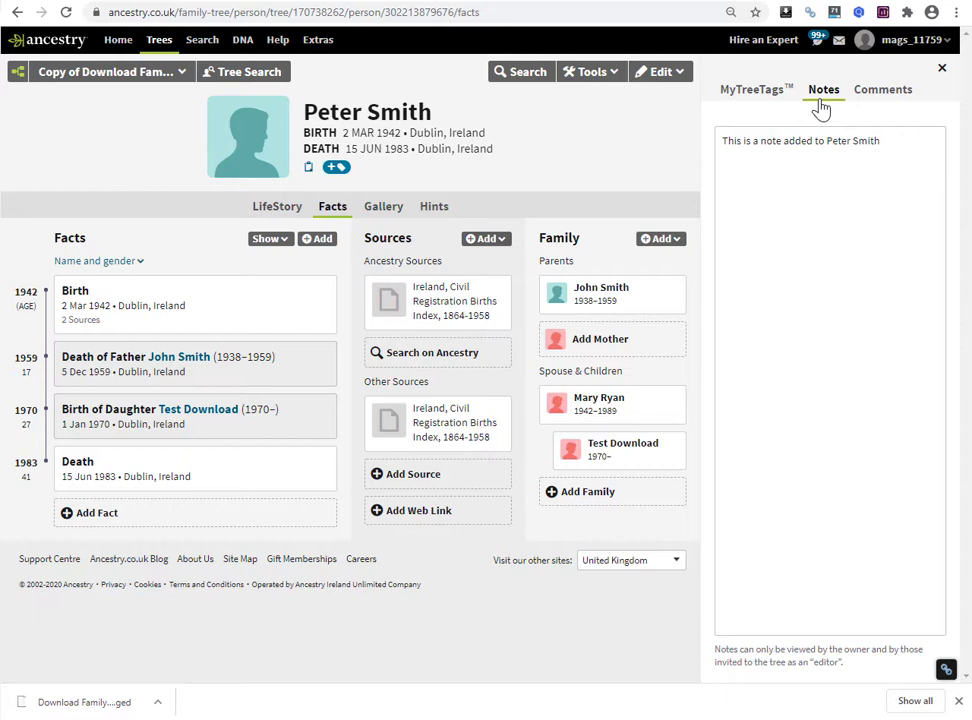
pyautogui.click(878, 95)
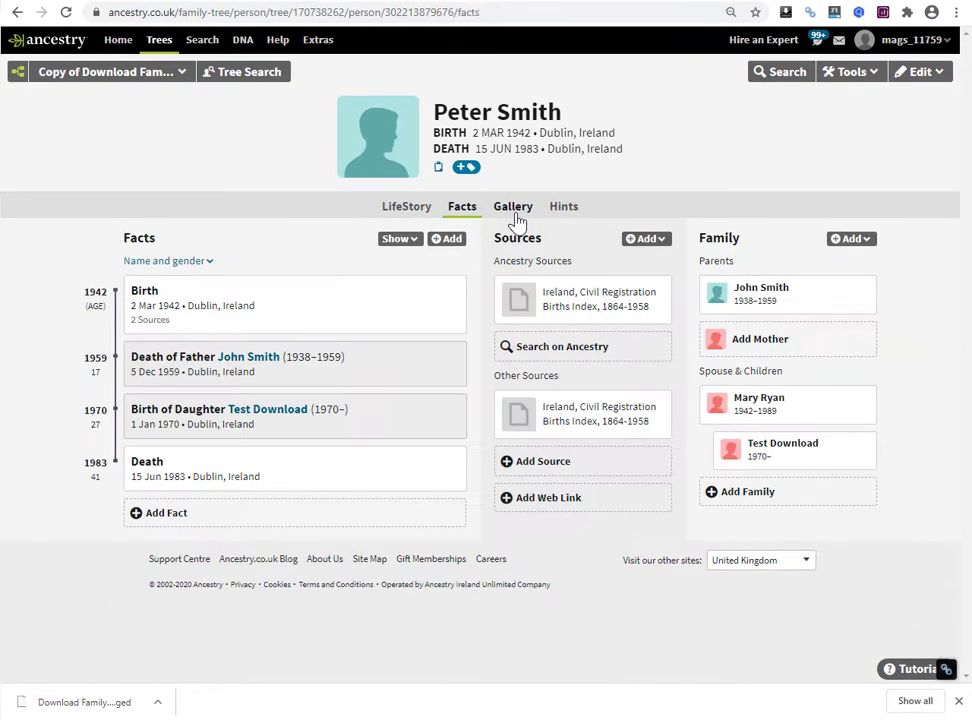
pyautogui.click(514, 208)
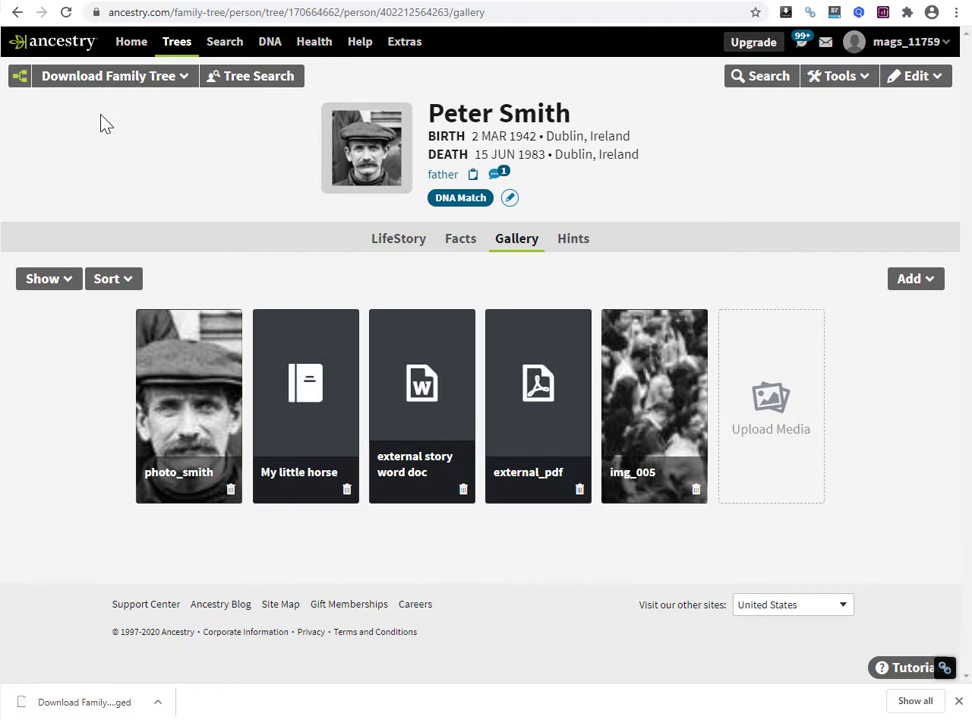
pyautogui.click(155, 80)
pyautogui.click(126, 190)
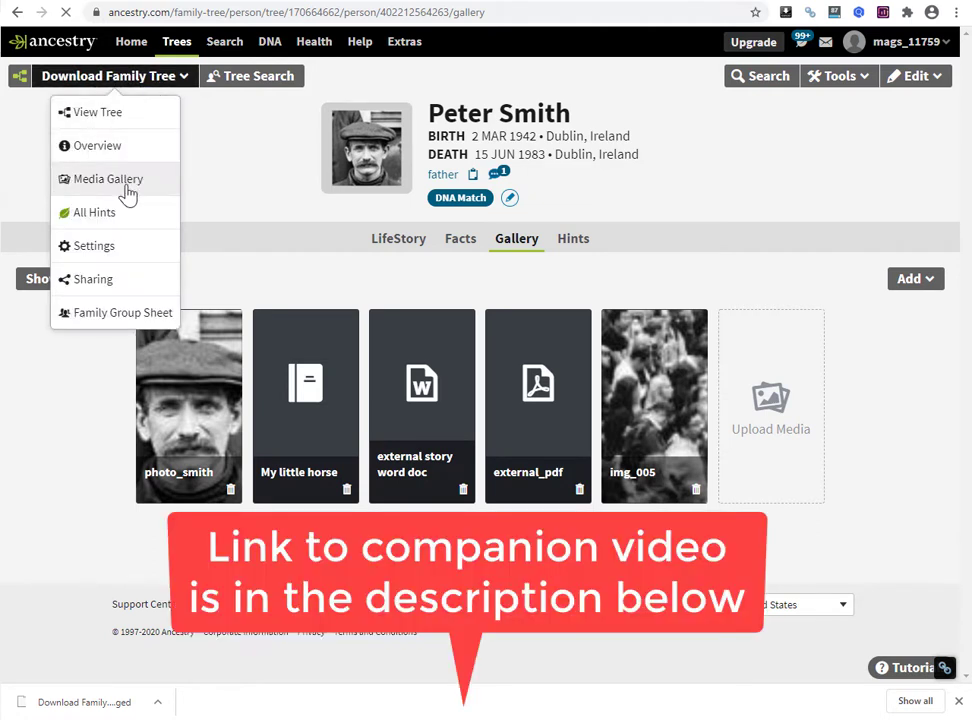